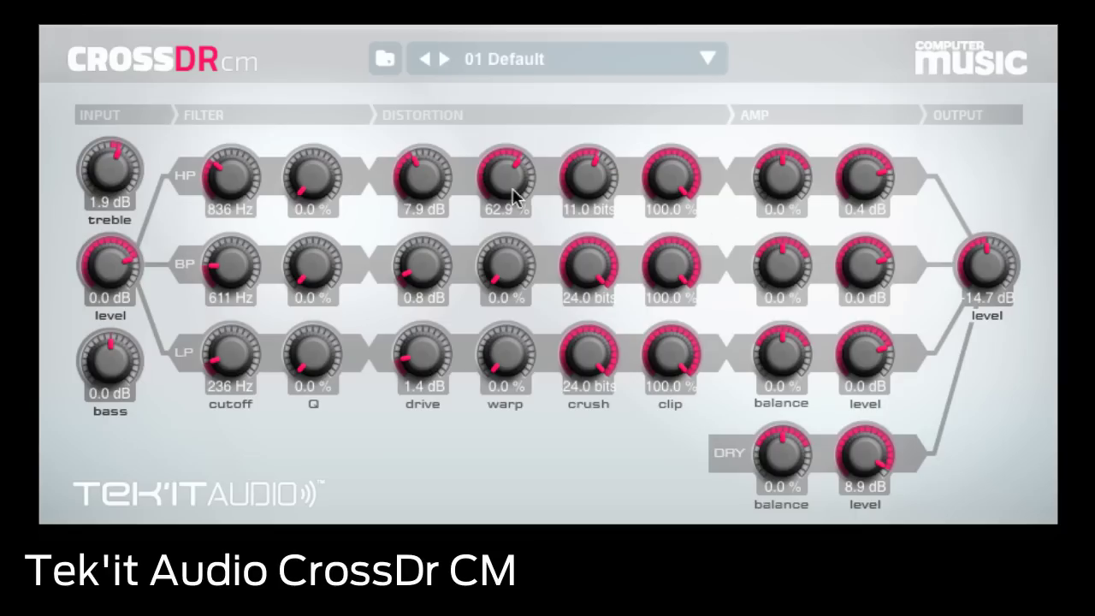
- Boost the high- and mid-band drive, raise the HP, BP and LP cutoffs, and set output to −10.3 dB
{"action": "left_click_drag", "start_coordinate": [437, 186], "coordinate": [449, 129]}
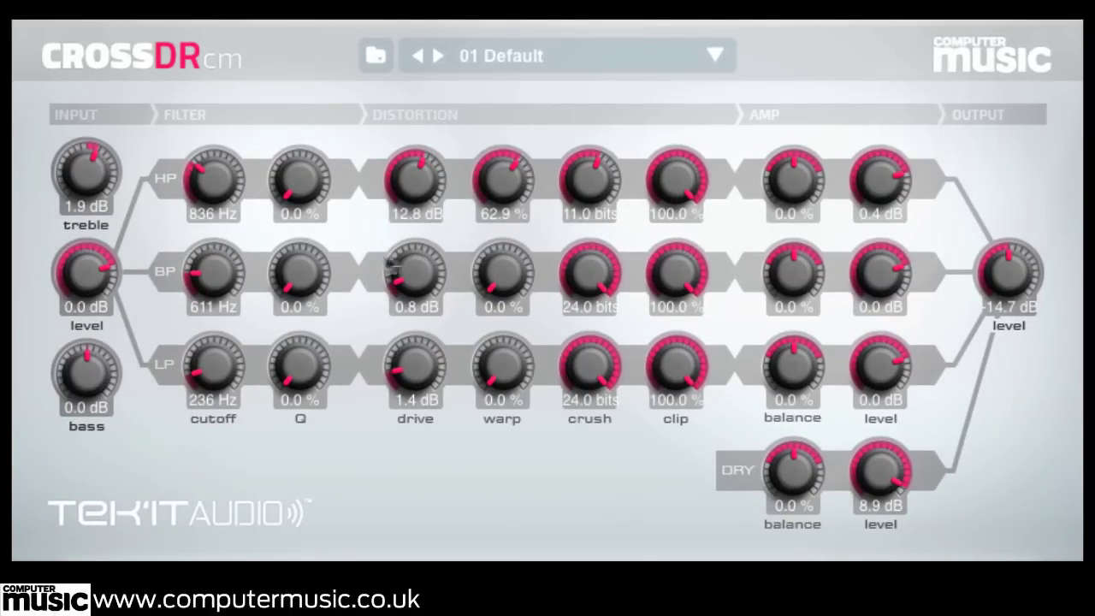
{"action": "left_click_drag", "start_coordinate": [415, 267], "coordinate": [415, 235]}
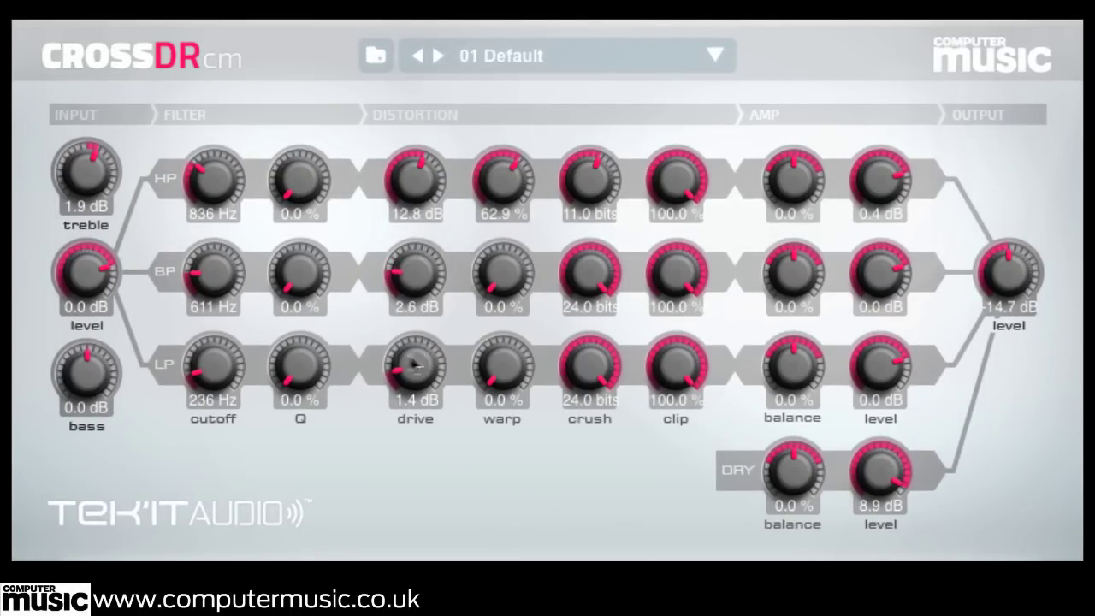
{"action": "left_click_drag", "start_coordinate": [239, 292], "coordinate": [239, 265]}
{"action": "left_click_drag", "start_coordinate": [240, 214], "coordinate": [240, 187]}
{"action": "left_click_drag", "start_coordinate": [215, 366], "coordinate": [222, 351]}
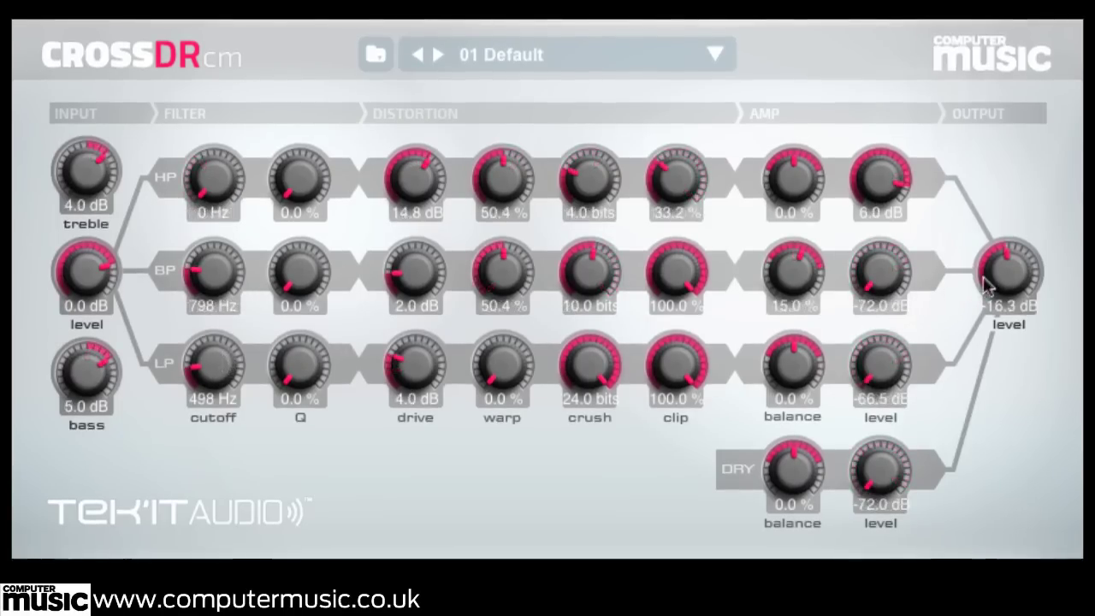
{"action": "left_click_drag", "start_coordinate": [992, 257], "coordinate": [990, 245]}
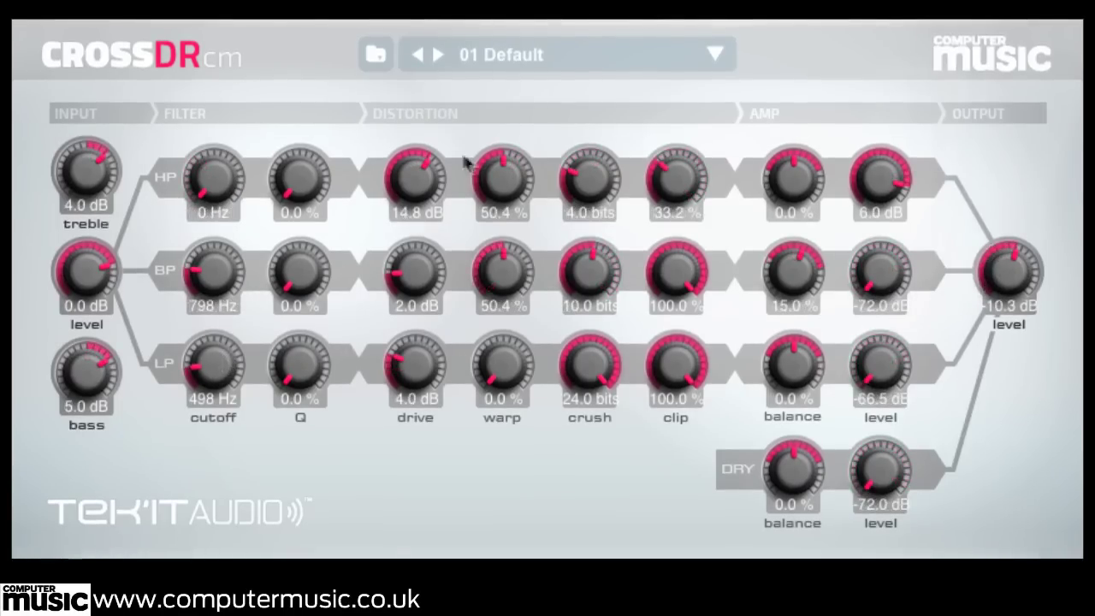
- Rework the high band's drive, warp and clip, crushing it down to 1.2 bits
{"action": "left_click_drag", "start_coordinate": [421, 174], "coordinate": [422, 181]}
{"action": "left_click_drag", "start_coordinate": [513, 155], "coordinate": [513, 150]}
{"action": "left_click_drag", "start_coordinate": [1001, 269], "coordinate": [1002, 262]}
{"action": "left_click_drag", "start_coordinate": [502, 176], "coordinate": [480, 248]}
{"action": "left_click_drag", "start_coordinate": [617, 187], "coordinate": [604, 158]}
{"action": "left_click_drag", "start_coordinate": [682, 206], "coordinate": [701, 183]}
{"action": "left_click_drag", "start_coordinate": [425, 183], "coordinate": [416, 103]}
{"action": "left_click_drag", "start_coordinate": [503, 178], "coordinate": [530, 50]}
{"action": "mouse_move", "coordinate": [599, 218]}
{"action": "left_mouse_down"}
{"action": "mouse_move", "coordinate": [599, 244]}
{"action": "mouse_move", "coordinate": [602, 212]}
{"action": "left_mouse_up"}
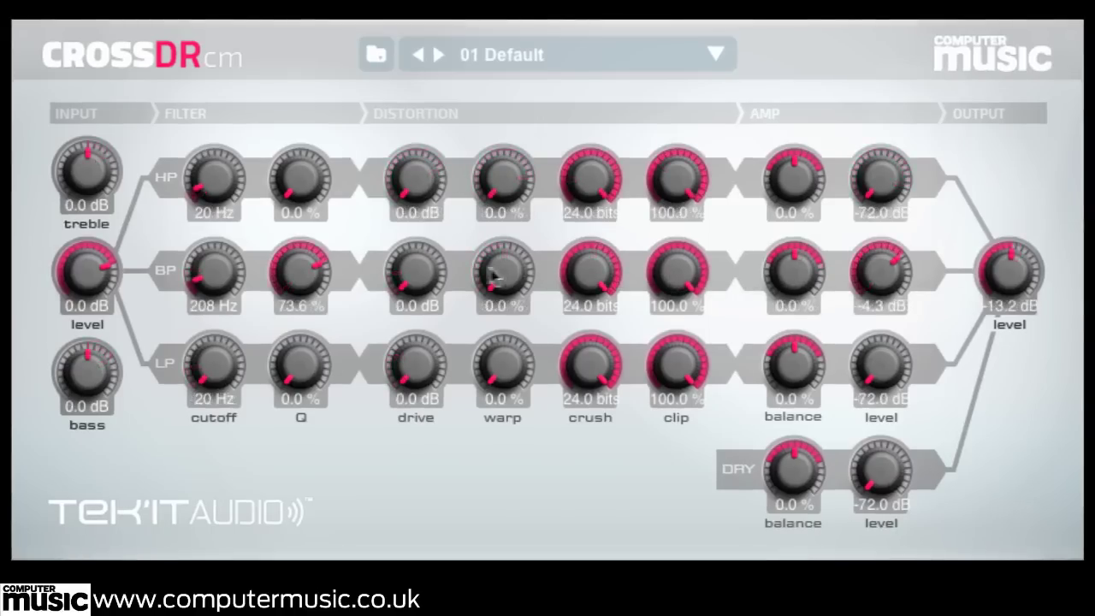
- Distort the mid band with 17.3 dB drive and about 65 % warp, crushed to about 3.6 bits
{"action": "left_click_drag", "start_coordinate": [419, 274], "coordinate": [432, 57]}
{"action": "left_click_drag", "start_coordinate": [505, 273], "coordinate": [508, 180]}
{"action": "left_click_drag", "start_coordinate": [432, 289], "coordinate": [522, 244]}
{"action": "left_click_drag", "start_coordinate": [432, 274], "coordinate": [434, 288]}
{"action": "left_click_drag", "start_coordinate": [505, 272], "coordinate": [514, 216]}
{"action": "left_click_drag", "start_coordinate": [524, 297], "coordinate": [492, 255]}
{"action": "left_click_drag", "start_coordinate": [614, 288], "coordinate": [557, 514]}
{"action": "left_click_drag", "start_coordinate": [602, 305], "coordinate": [585, 330]}
{"action": "left_click_drag", "start_coordinate": [515, 278], "coordinate": [592, 278]}
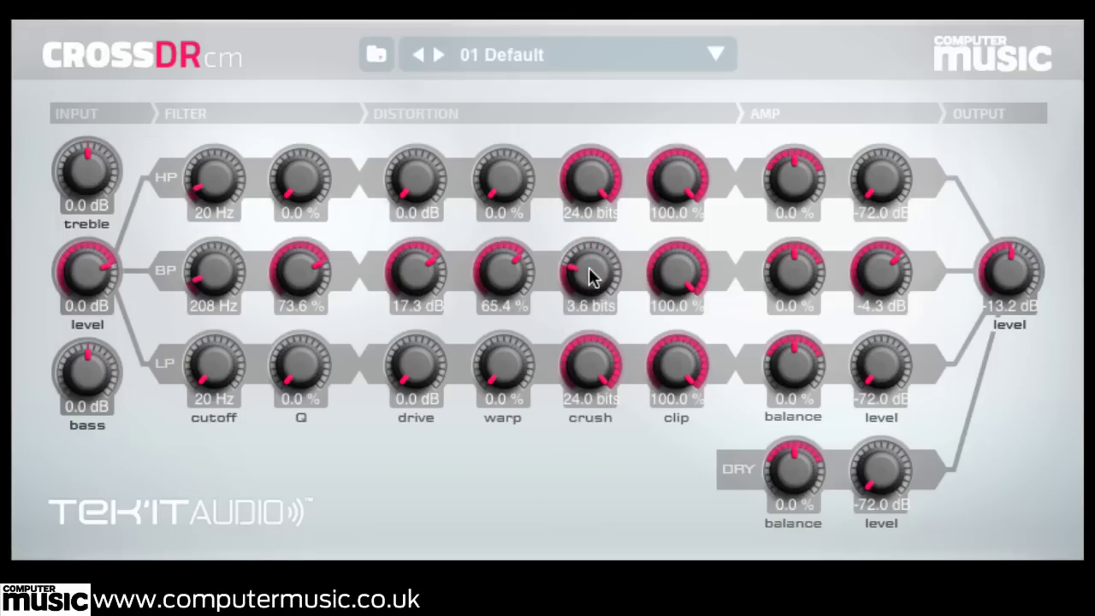
- Lower the mid-band level and set the high band to 193 Hz, 5.8 dB drive, 100 % warp, 21.4 % clip, 8.3 dB level
{"action": "left_click_drag", "start_coordinate": [880, 274], "coordinate": [799, 286]}
{"action": "left_click_drag", "start_coordinate": [869, 176], "coordinate": [894, 17]}
{"action": "left_click_drag", "start_coordinate": [400, 190], "coordinate": [439, 86]}
{"action": "left_click_drag", "start_coordinate": [502, 171], "coordinate": [402, 64]}
{"action": "left_click_drag", "start_coordinate": [213, 181], "coordinate": [232, 127]}
{"action": "left_click_drag", "start_coordinate": [492, 193], "coordinate": [517, 33]}
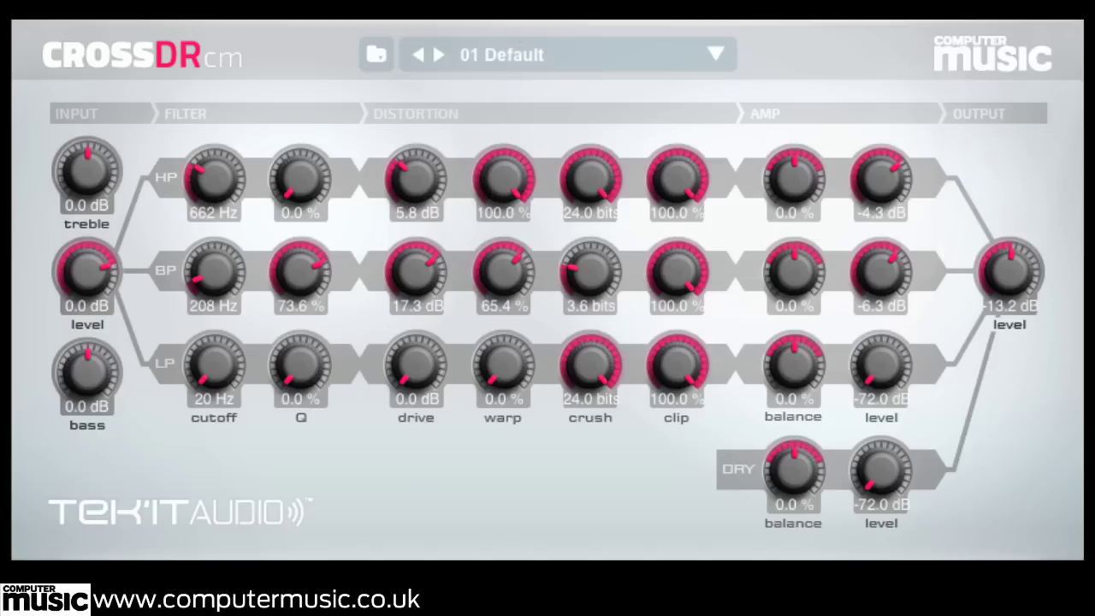
{"action": "left_click_drag", "start_coordinate": [212, 203], "coordinate": [215, 212]}
{"action": "left_click_drag", "start_coordinate": [664, 171], "coordinate": [647, 457]}
{"action": "left_click_drag", "start_coordinate": [882, 187], "coordinate": [900, 94]}
{"action": "scroll", "coordinate": [897, 205], "scroll_direction": "up", "scroll_amount": 4}
{"action": "scroll", "coordinate": [896, 276], "scroll_direction": "down", "scroll_amount": 1}
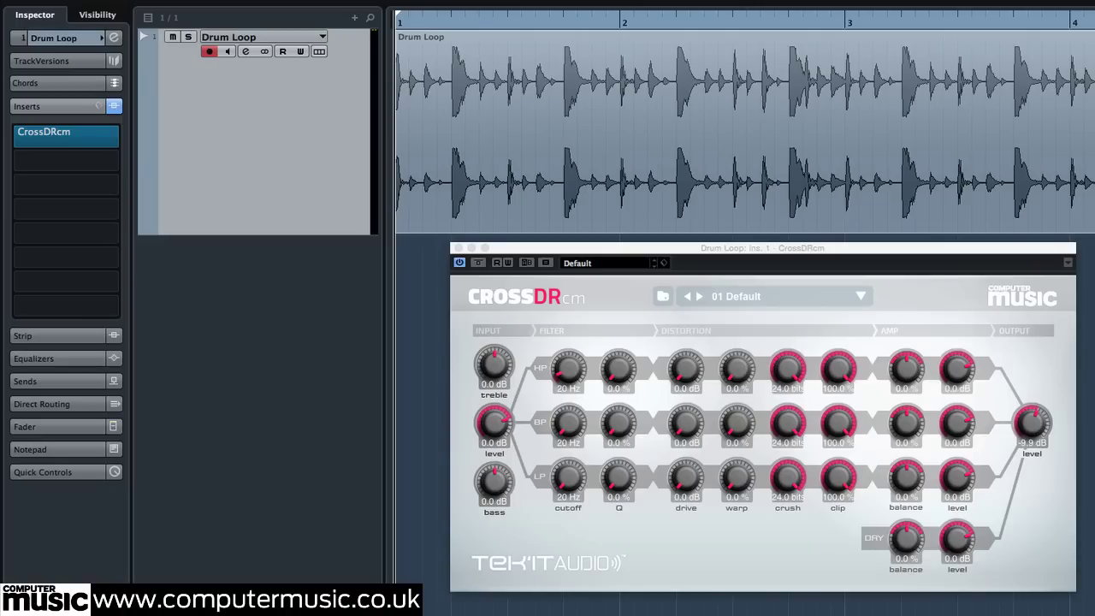
- Start playback of the Drum Loop track through the CrossDR cm insert
{"action": "key", "text": "space"}
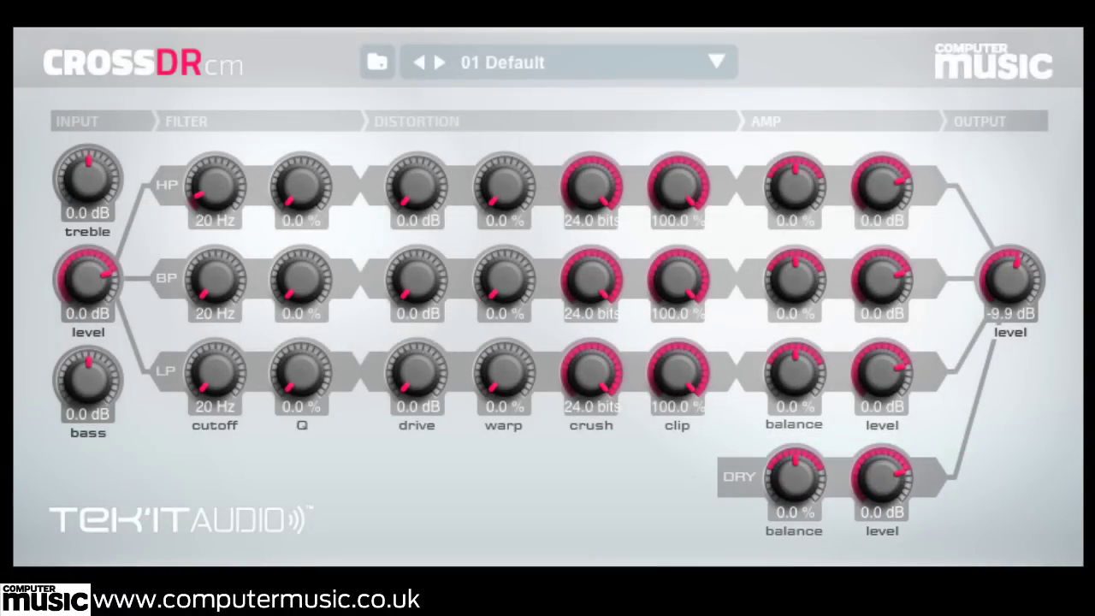
{"action": "left_click", "coordinate": [511, 63]}
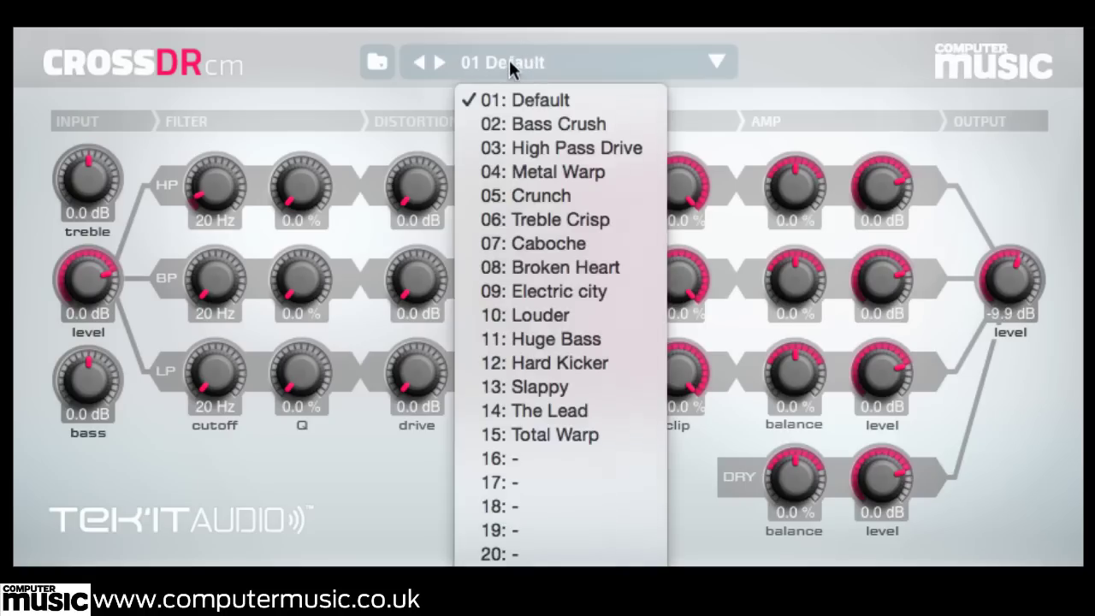
{"action": "left_click", "coordinate": [583, 220]}
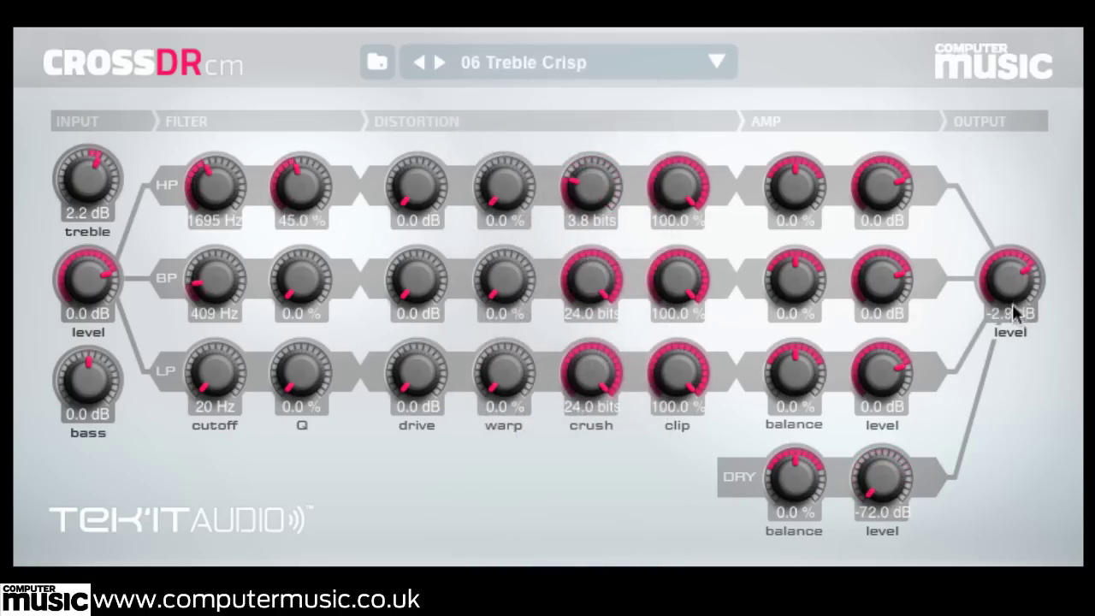
{"action": "left_click", "coordinate": [534, 76]}
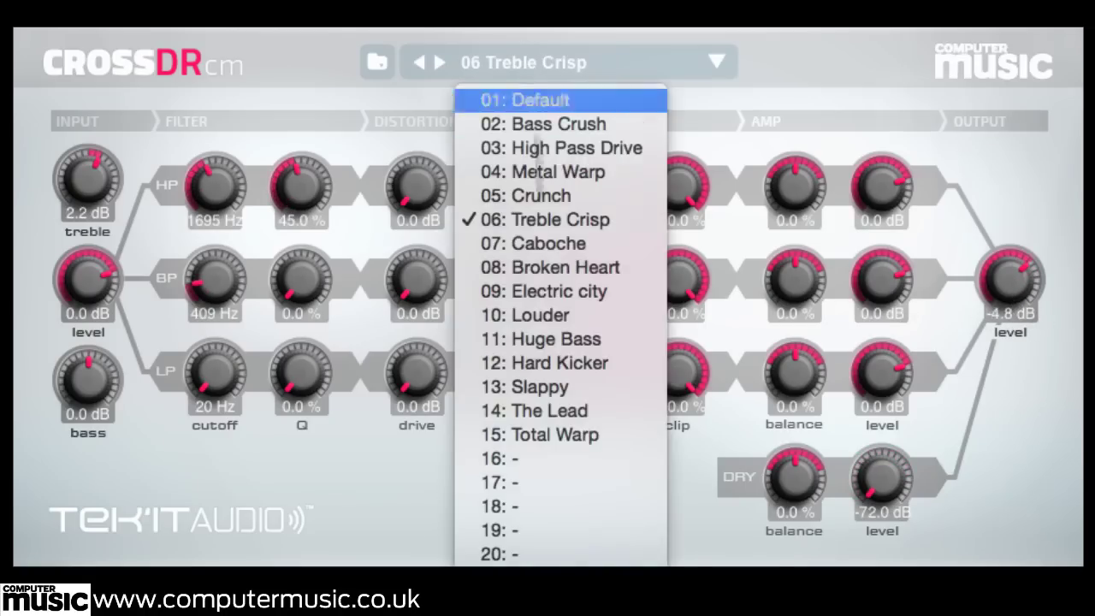
{"action": "left_click", "coordinate": [552, 363]}
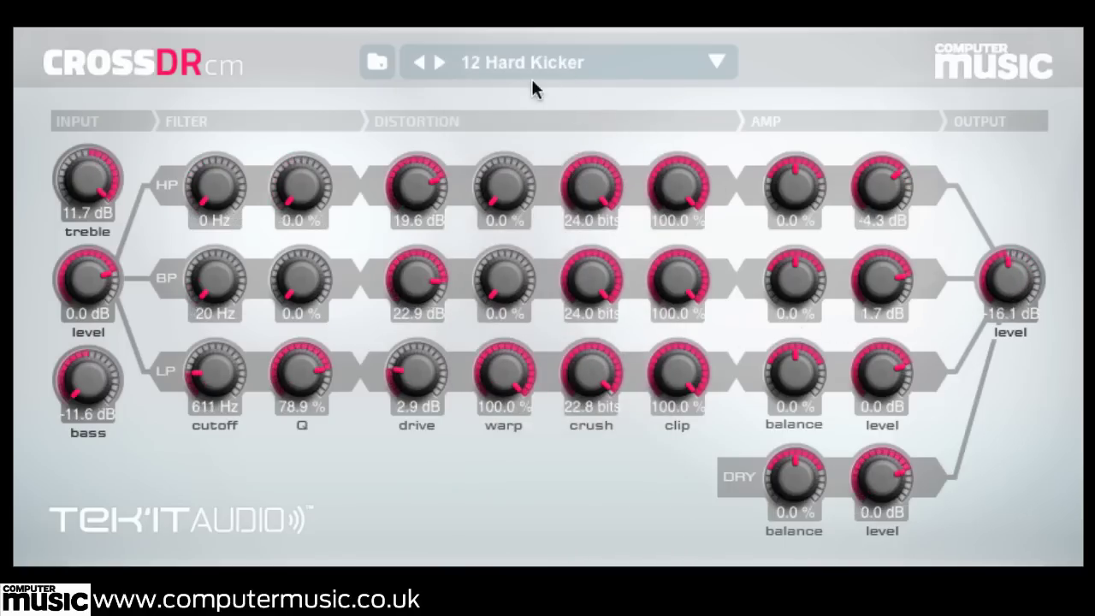
{"action": "left_click", "coordinate": [421, 63]}
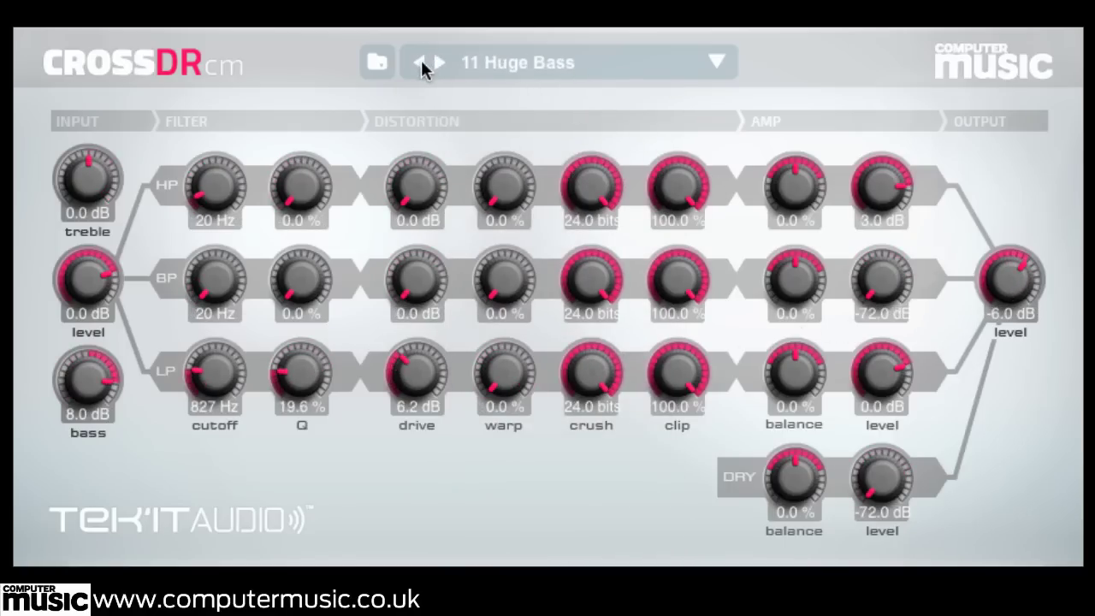
{"action": "left_click_drag", "start_coordinate": [1020, 272], "coordinate": [1021, 281]}
{"action": "left_click", "coordinate": [419, 64]}
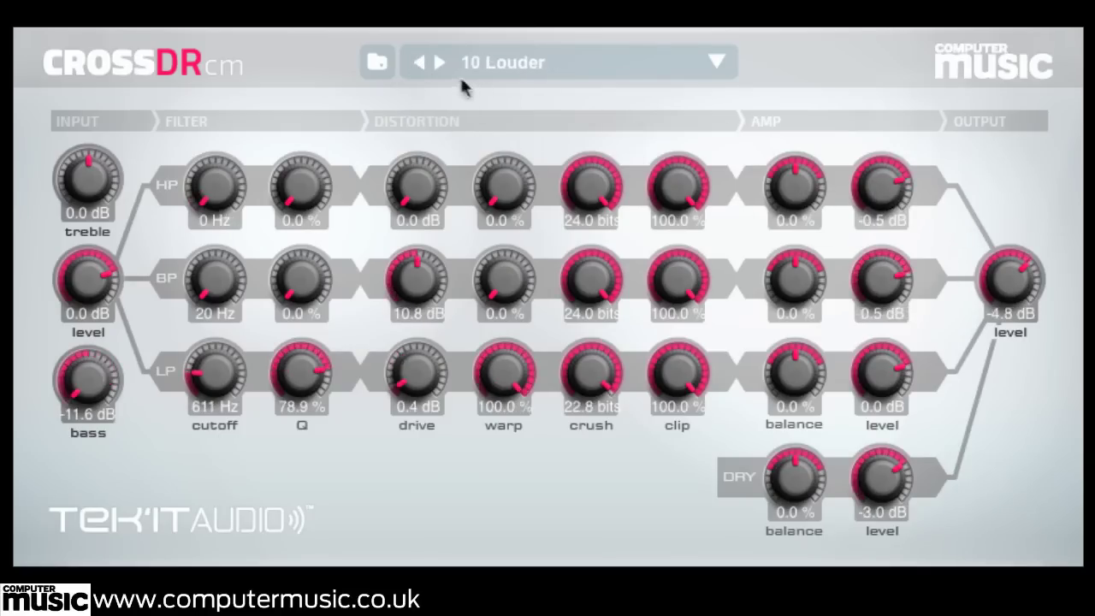
{"action": "left_click", "coordinate": [419, 62]}
{"action": "left_click_drag", "start_coordinate": [1019, 298], "coordinate": [1016, 342]}
{"action": "left_click", "coordinate": [374, 64]}
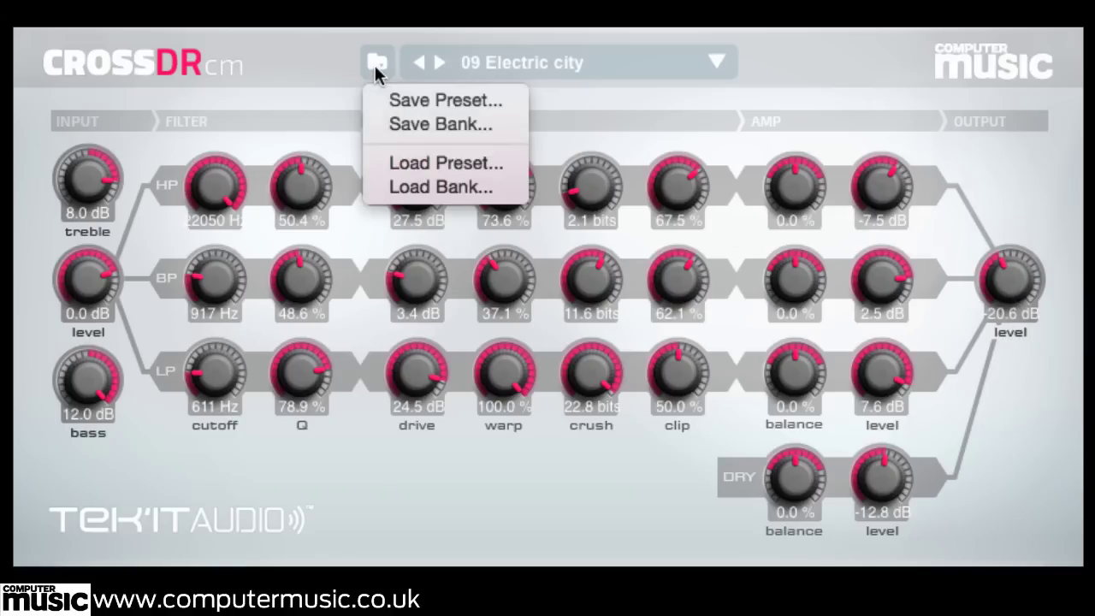
{"action": "left_click", "coordinate": [379, 67]}
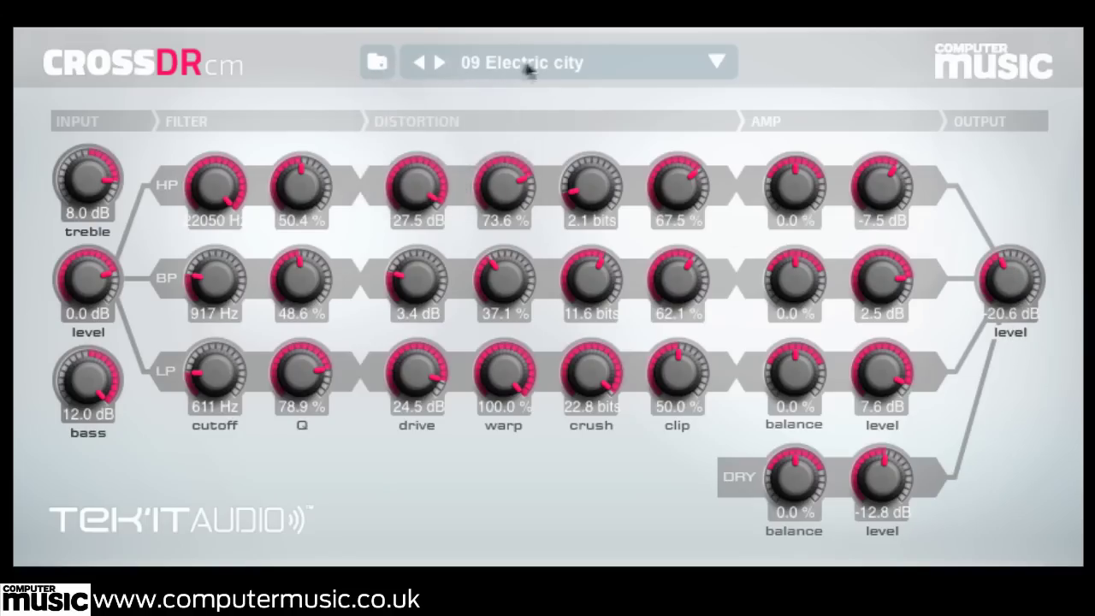
{"action": "left_click", "coordinate": [552, 61]}
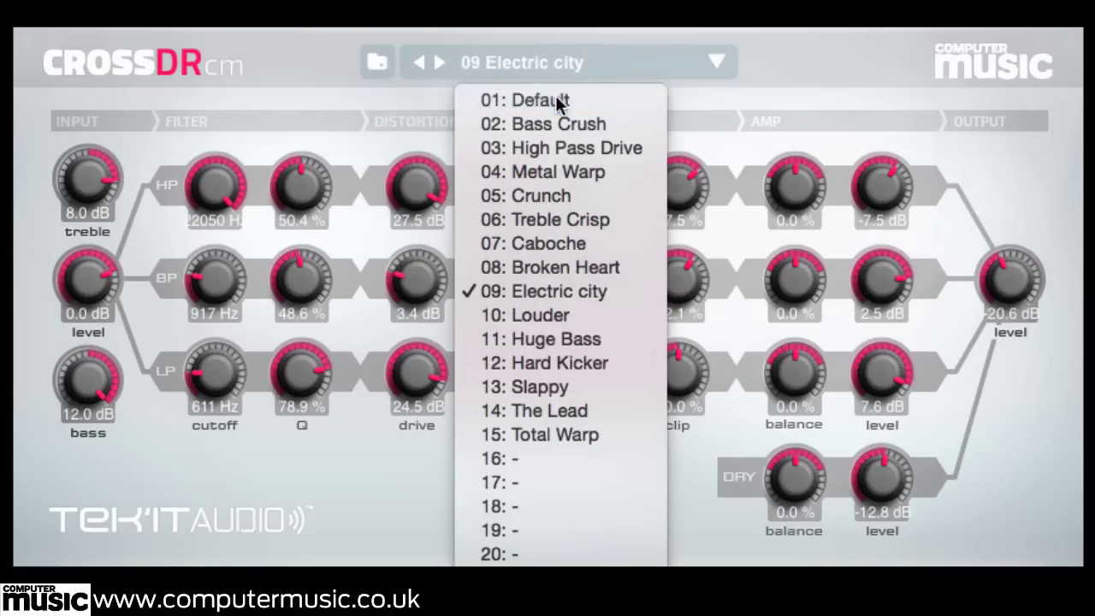
{"action": "left_click", "coordinate": [556, 98]}
{"action": "left_click_drag", "start_coordinate": [1011, 289], "coordinate": [1005, 343]}
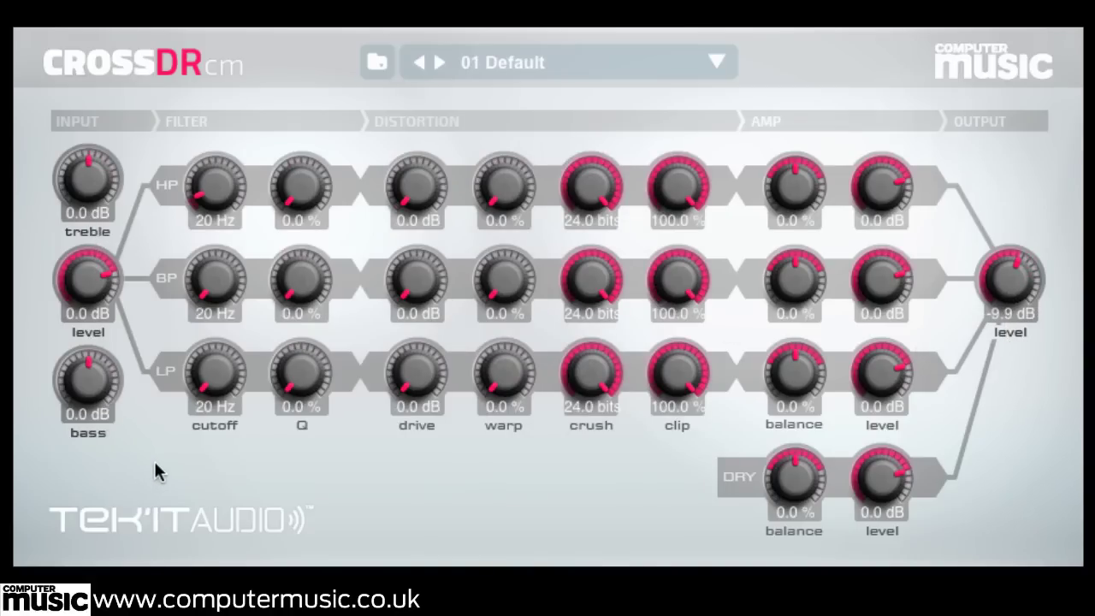
- Boost the input treble to 10.3 dB, adjust the input bass, and lower the output to −12.7 dB
{"action": "left_click_drag", "start_coordinate": [88, 188], "coordinate": [90, 68]}
{"action": "left_click_drag", "start_coordinate": [1004, 310], "coordinate": [1007, 330]}
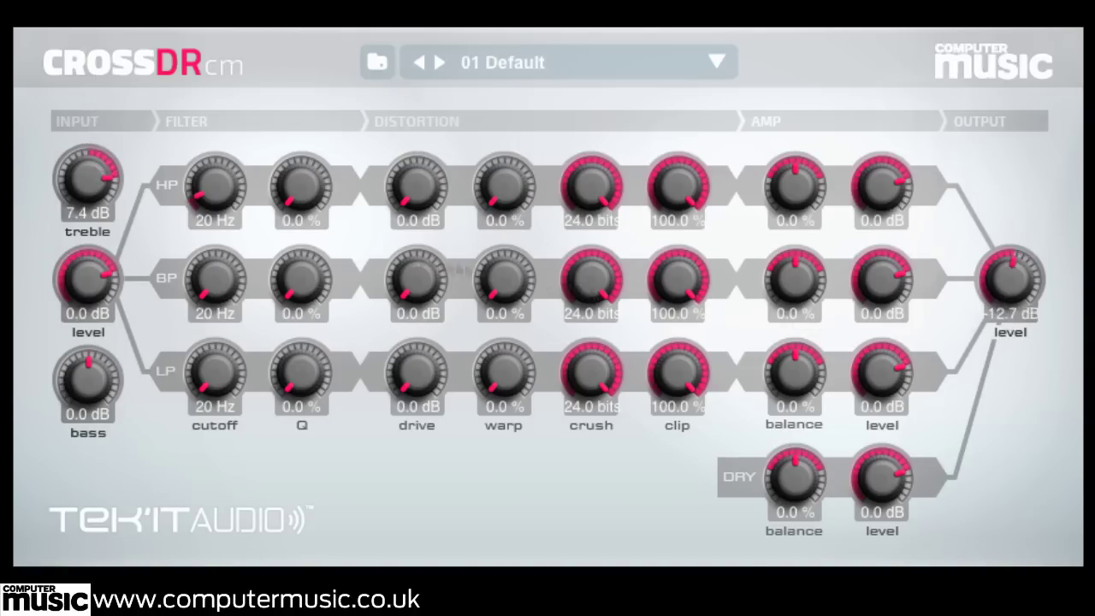
{"action": "left_click_drag", "start_coordinate": [95, 194], "coordinate": [96, 185]}
{"action": "left_click_drag", "start_coordinate": [73, 371], "coordinate": [108, 609]}
{"action": "mouse_move", "coordinate": [95, 171]}
{"action": "left_mouse_down"}
{"action": "mouse_move", "coordinate": [88, 151]}
{"action": "mouse_move", "coordinate": [94, 158]}
{"action": "left_mouse_up"}
{"action": "left_click_drag", "start_coordinate": [99, 378], "coordinate": [74, 281]}
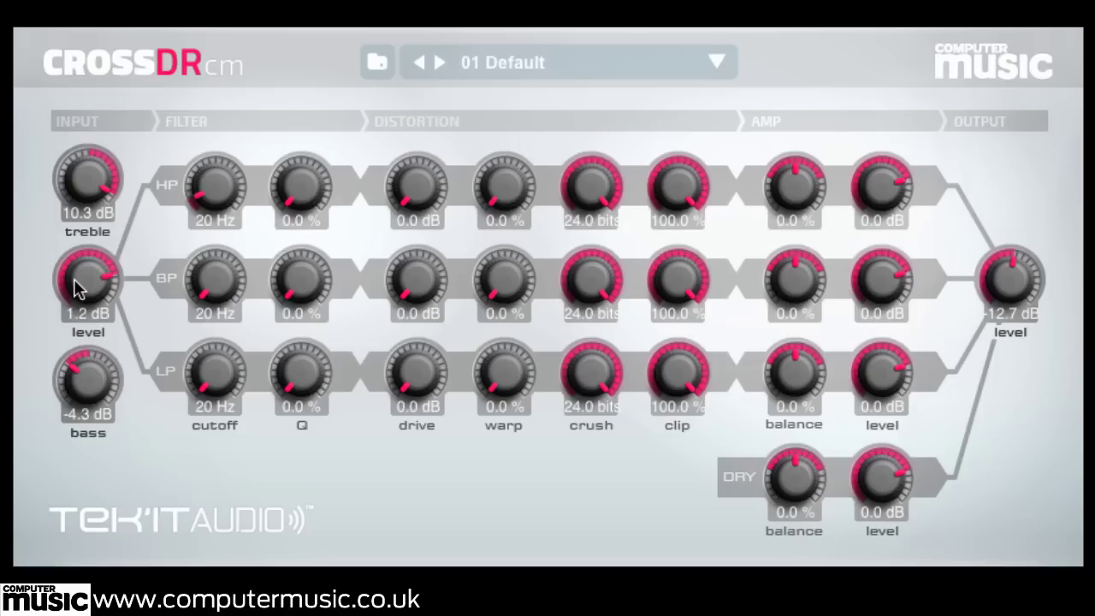
{"action": "left_click_drag", "start_coordinate": [88, 400], "coordinate": [103, 342]}
- Reset the input treble, level and bass to 0.0 dB
{"action": "double_click", "coordinate": [88, 184]}
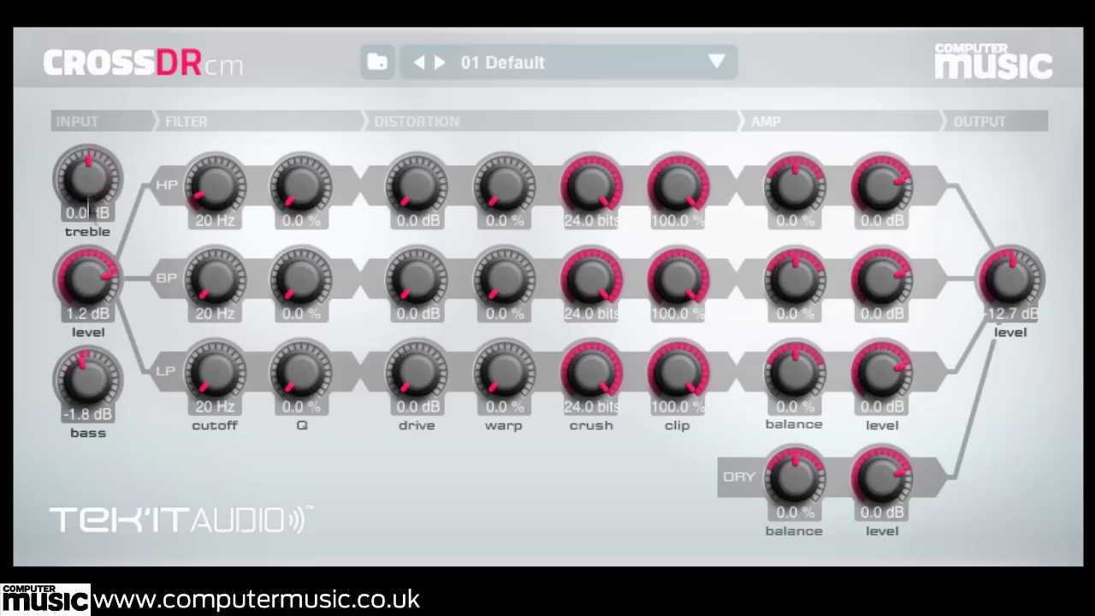
{"action": "double_click", "coordinate": [92, 284]}
{"action": "double_click", "coordinate": [96, 371]}
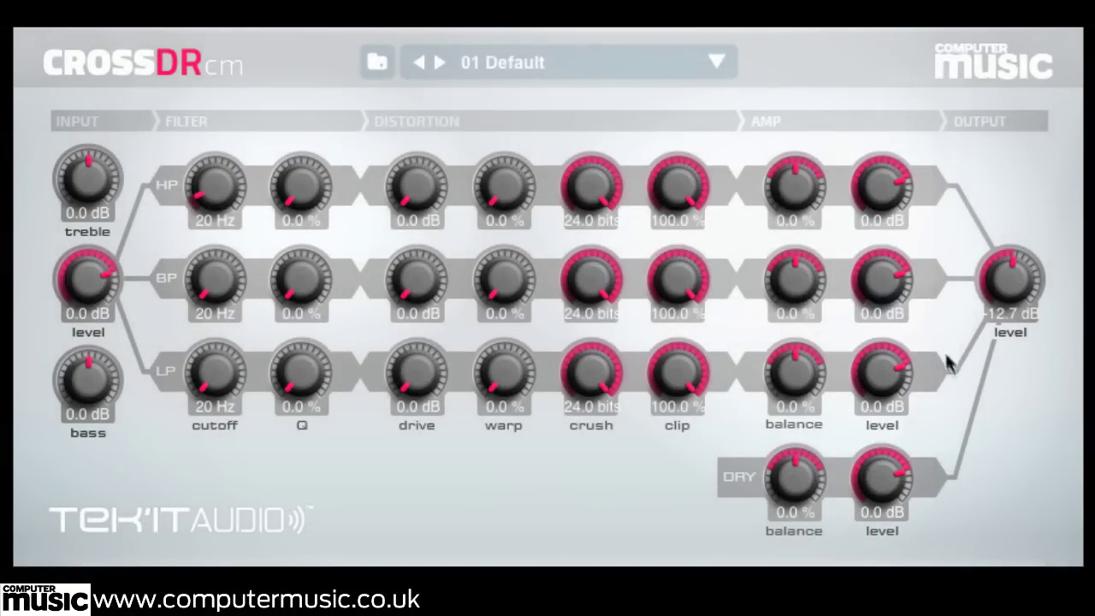
- Mute the mid, low and dry levels at −72 dB and bring the high band level back up
{"action": "left_click_drag", "start_coordinate": [881, 282], "coordinate": [884, 459]}
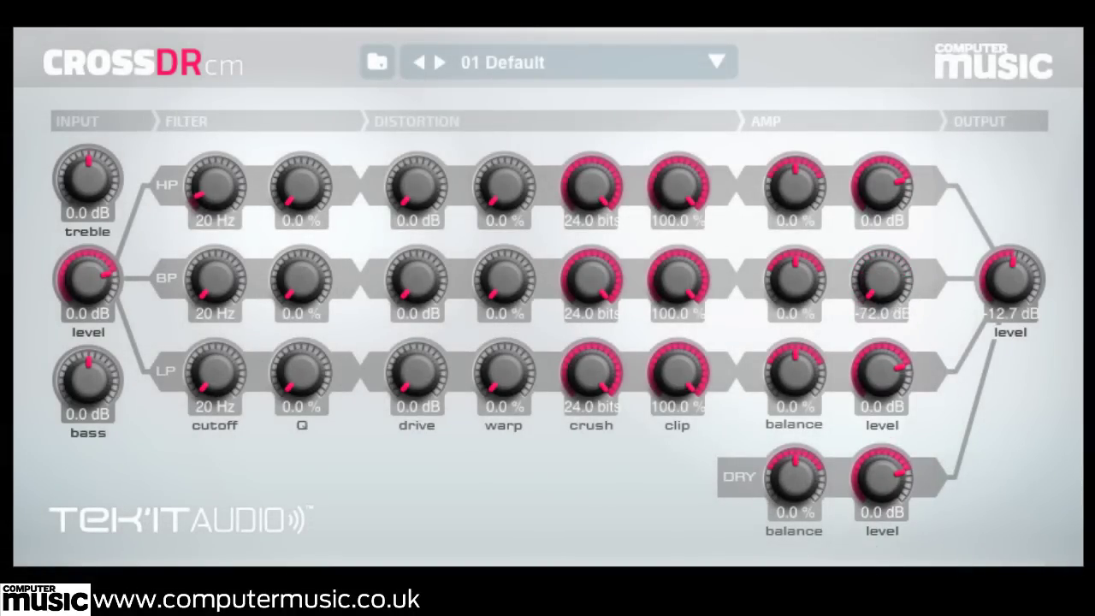
{"action": "left_click_drag", "start_coordinate": [885, 366], "coordinate": [886, 436]}
{"action": "left_click_drag", "start_coordinate": [884, 484], "coordinate": [886, 547]}
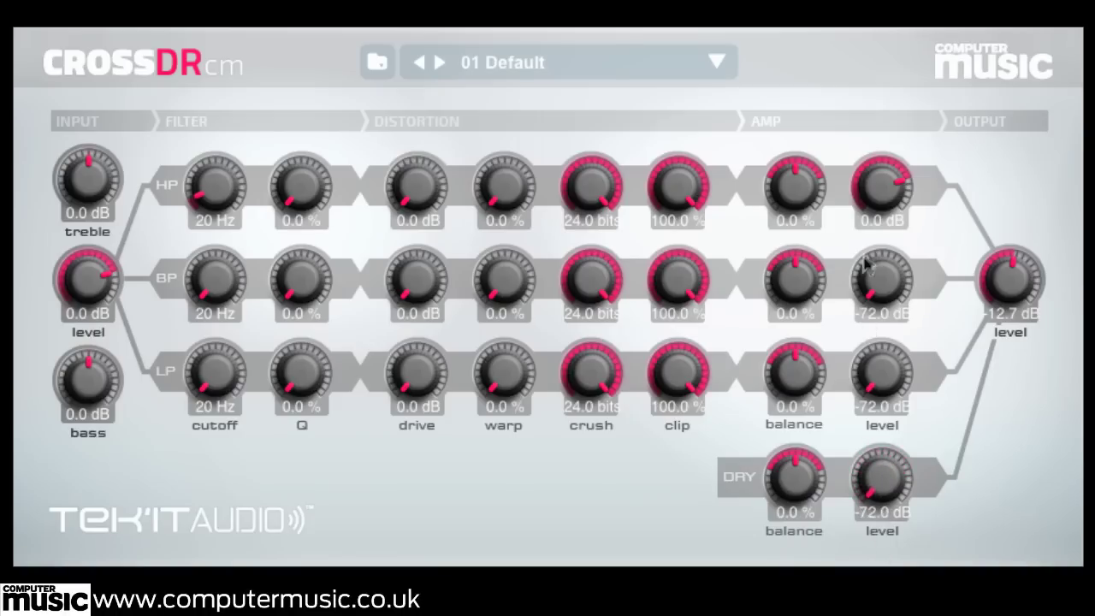
{"action": "left_click_drag", "start_coordinate": [874, 185], "coordinate": [831, 218]}
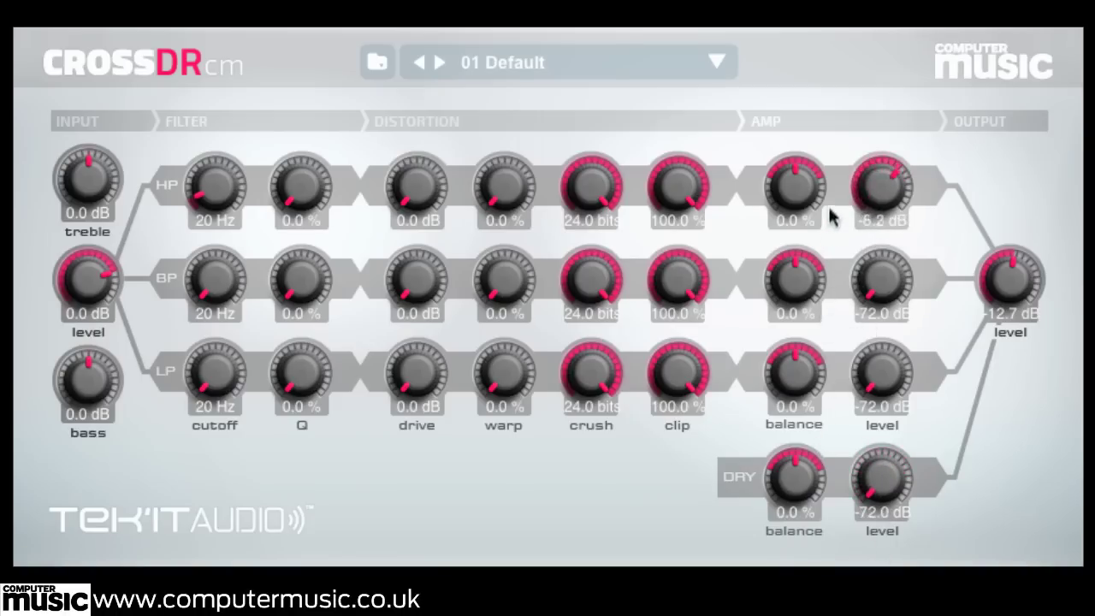
{"action": "left_click_drag", "start_coordinate": [827, 180], "coordinate": [801, 203]}
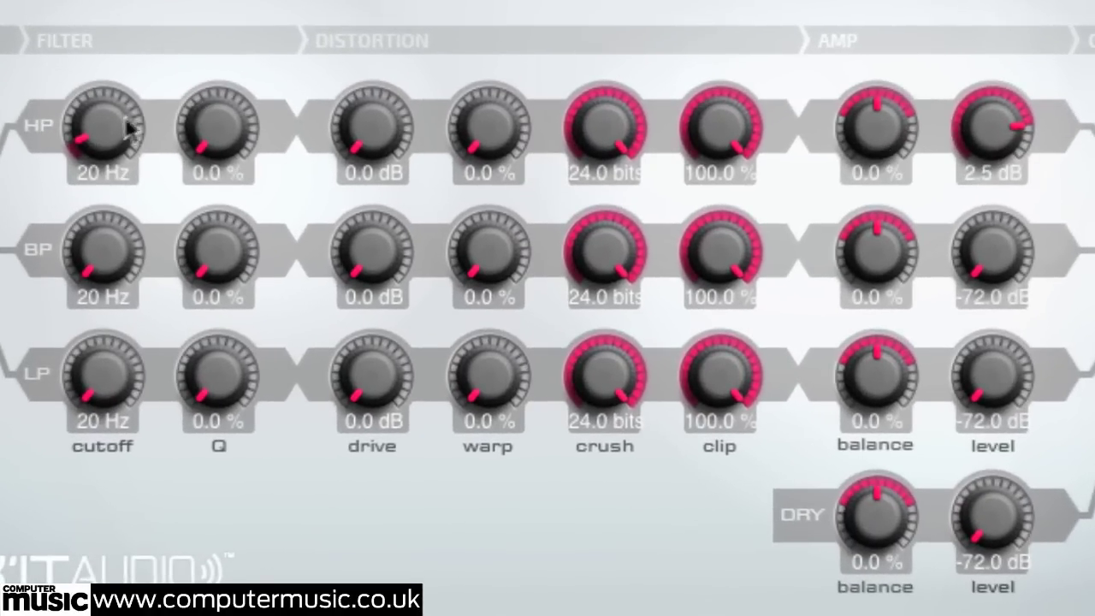
- Raise the high band's cutoff, Q and level
{"action": "left_click_drag", "start_coordinate": [129, 128], "coordinate": [112, 11]}
{"action": "left_click_drag", "start_coordinate": [208, 127], "coordinate": [300, 10]}
{"action": "left_click_drag", "start_coordinate": [1005, 145], "coordinate": [1005, 129]}
{"action": "left_click_drag", "start_coordinate": [245, 140], "coordinate": [237, 0]}
{"action": "left_click_drag", "start_coordinate": [114, 73], "coordinate": [85, 111]}
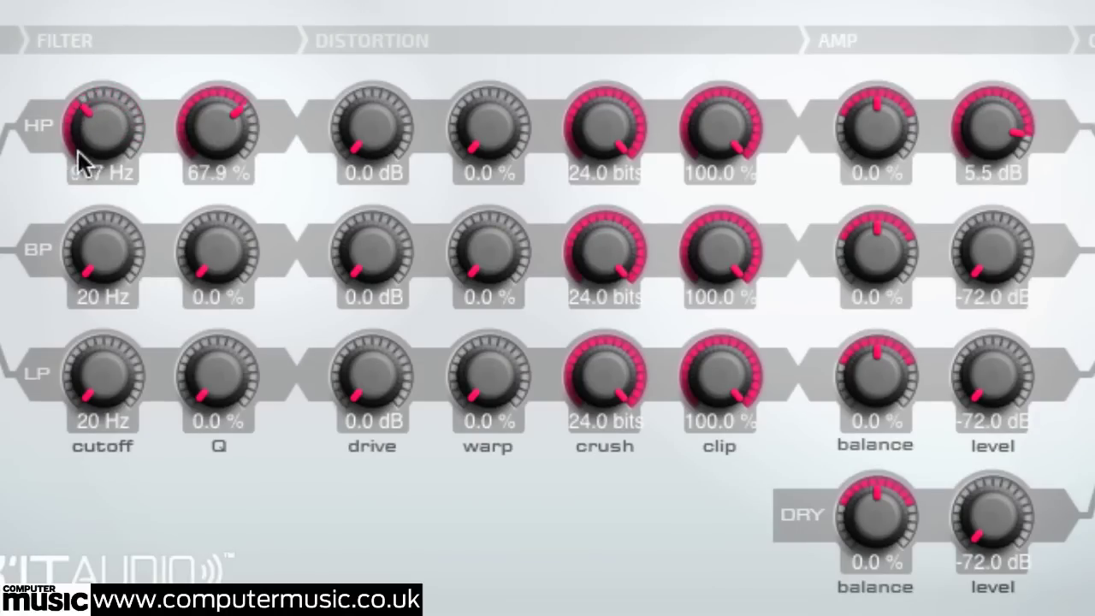
- Mute the high band and sweep the mid band's cutoff, leaving it at 770 Hz before muting it
{"action": "left_click_drag", "start_coordinate": [67, 192], "coordinate": [67, 205]}
{"action": "left_click_drag", "start_coordinate": [992, 128], "coordinate": [1021, 128]}
{"action": "left_click_drag", "start_coordinate": [130, 266], "coordinate": [251, 13]}
{"action": "left_click_drag", "start_coordinate": [74, 256], "coordinate": [112, 224]}
{"action": "left_click_drag", "start_coordinate": [1009, 269], "coordinate": [958, 417]}
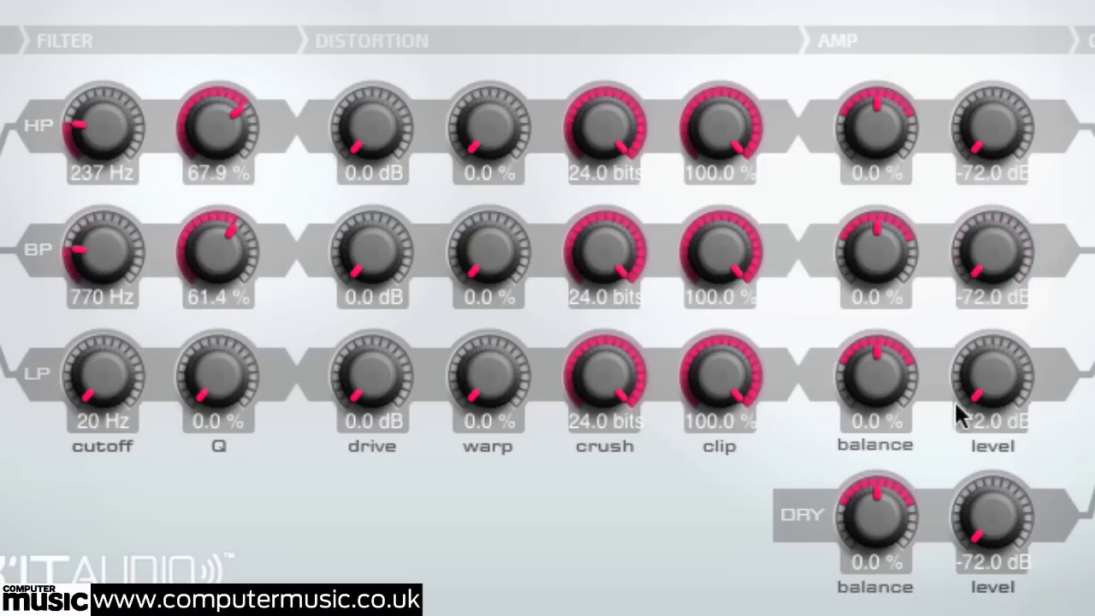
- Bring the low band to 12.0 dB and sweep its cutoff and Q, ending at 222 Hz with low Q
{"action": "left_click_drag", "start_coordinate": [981, 376], "coordinate": [1014, 5]}
{"action": "left_click_drag", "start_coordinate": [146, 342], "coordinate": [179, 313]}
{"action": "left_click_drag", "start_coordinate": [205, 363], "coordinate": [114, 317]}
{"action": "left_click_drag", "start_coordinate": [111, 355], "coordinate": [142, 313]}
{"action": "left_click_drag", "start_coordinate": [221, 358], "coordinate": [247, 306]}
{"action": "left_click_drag", "start_coordinate": [102, 376], "coordinate": [106, 477]}
{"action": "left_click_drag", "start_coordinate": [219, 374], "coordinate": [211, 502]}
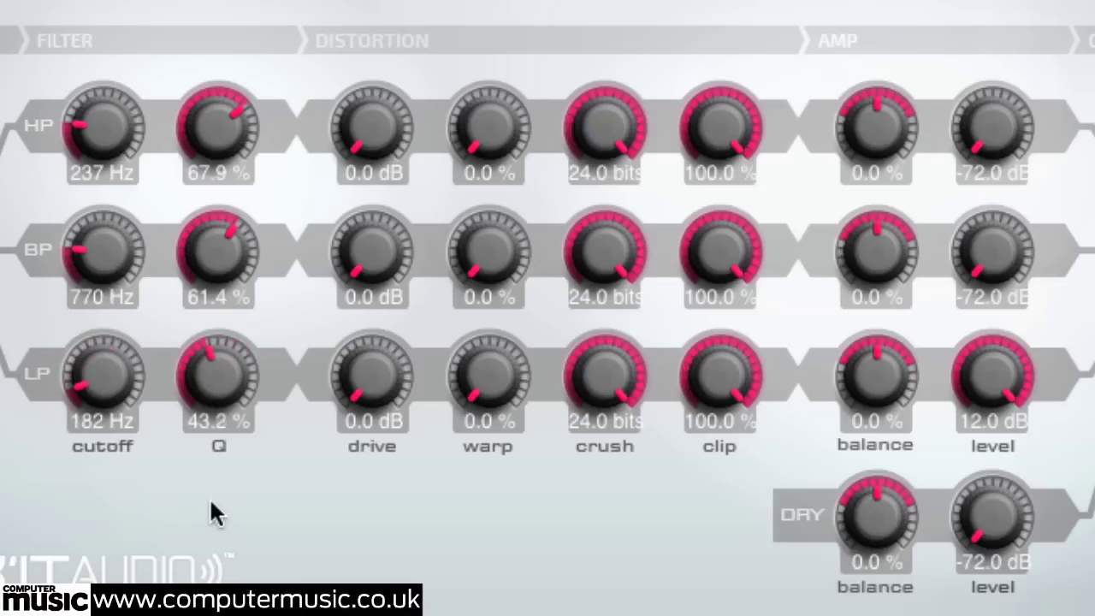
{"action": "left_click_drag", "start_coordinate": [230, 393], "coordinate": [232, 406]}
{"action": "left_click_drag", "start_coordinate": [150, 416], "coordinate": [218, 453]}
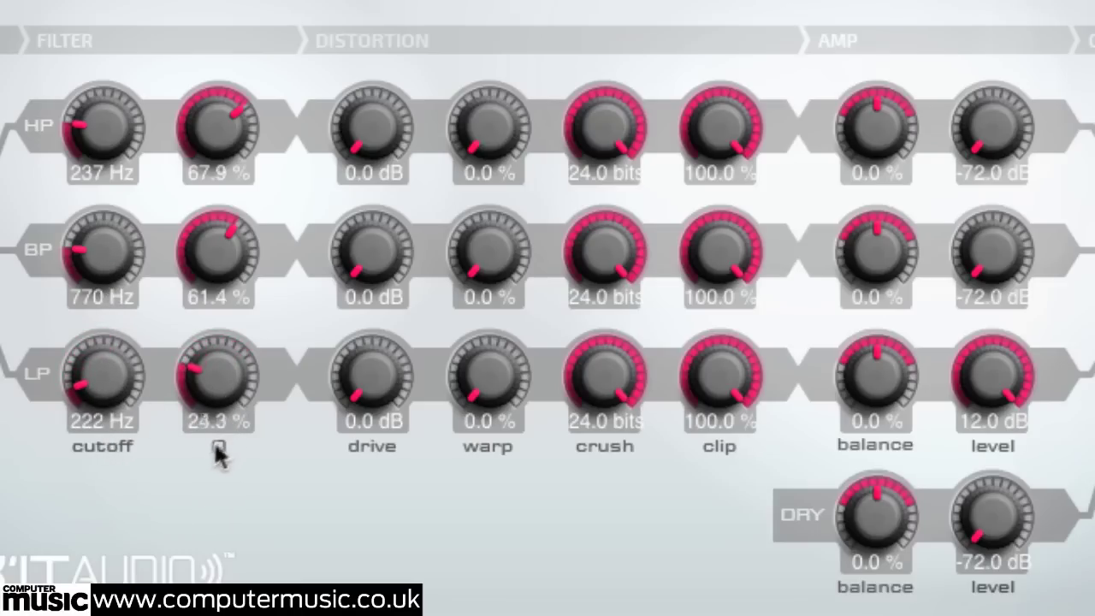
{"action": "left_click_drag", "start_coordinate": [220, 391], "coordinate": [342, 547]}
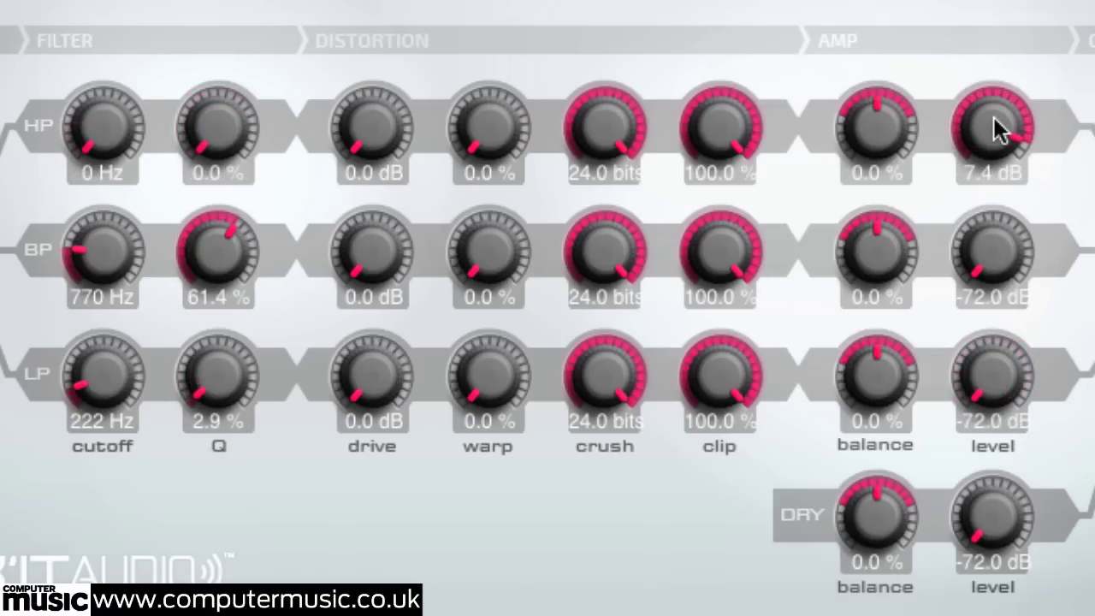
- Push the high band's drive to about 12.8 dB while pulling its level down
{"action": "scroll", "coordinate": [995, 128], "scroll_direction": "up", "scroll_amount": 2}
{"action": "scroll", "coordinate": [997, 129], "scroll_direction": "up", "scroll_amount": 2}
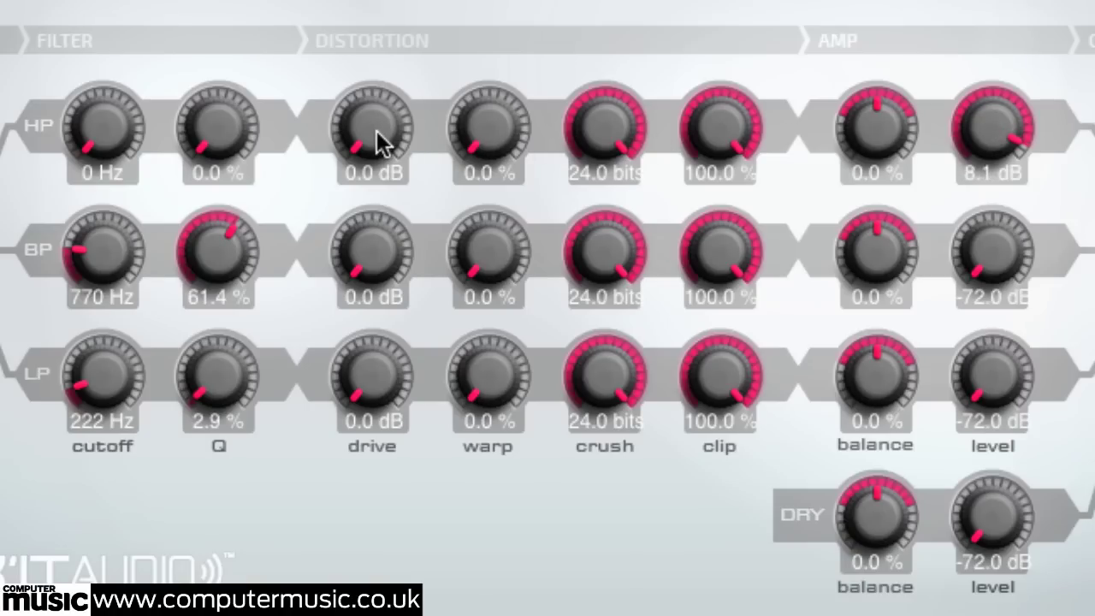
{"action": "left_click_drag", "start_coordinate": [376, 130], "coordinate": [414, 4]}
{"action": "left_click_drag", "start_coordinate": [968, 129], "coordinate": [1007, 188]}
{"action": "left_click_drag", "start_coordinate": [368, 146], "coordinate": [399, 3]}
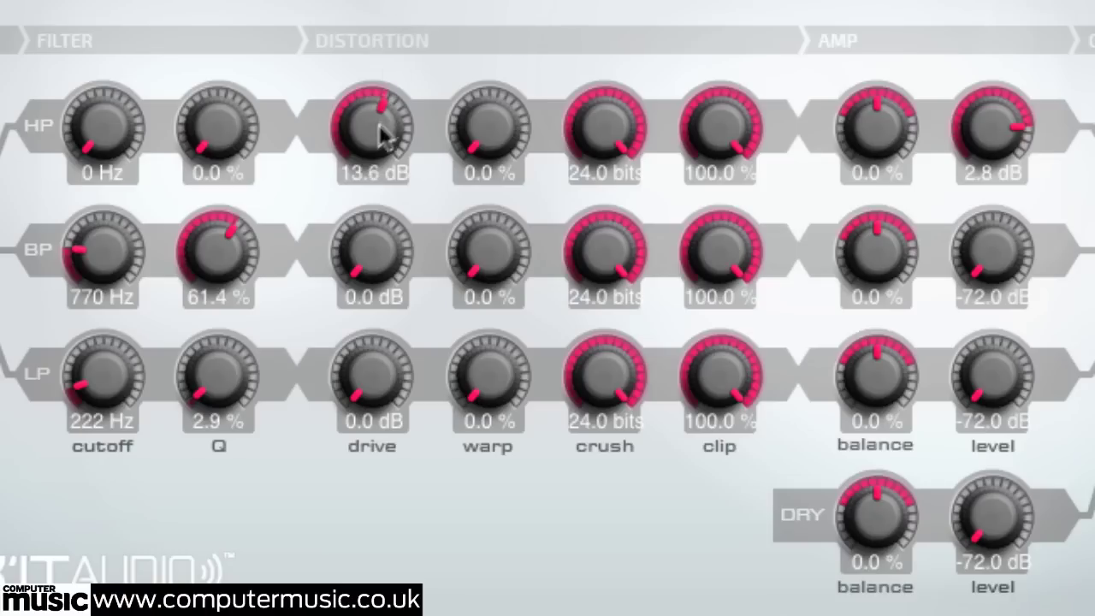
- Drive the high band to about 22.8 dB, then return drive to 0 dB and add 47.1 % warp
{"action": "left_click_drag", "start_coordinate": [373, 128], "coordinate": [384, 129]}
{"action": "left_click_drag", "start_coordinate": [953, 146], "coordinate": [984, 196]}
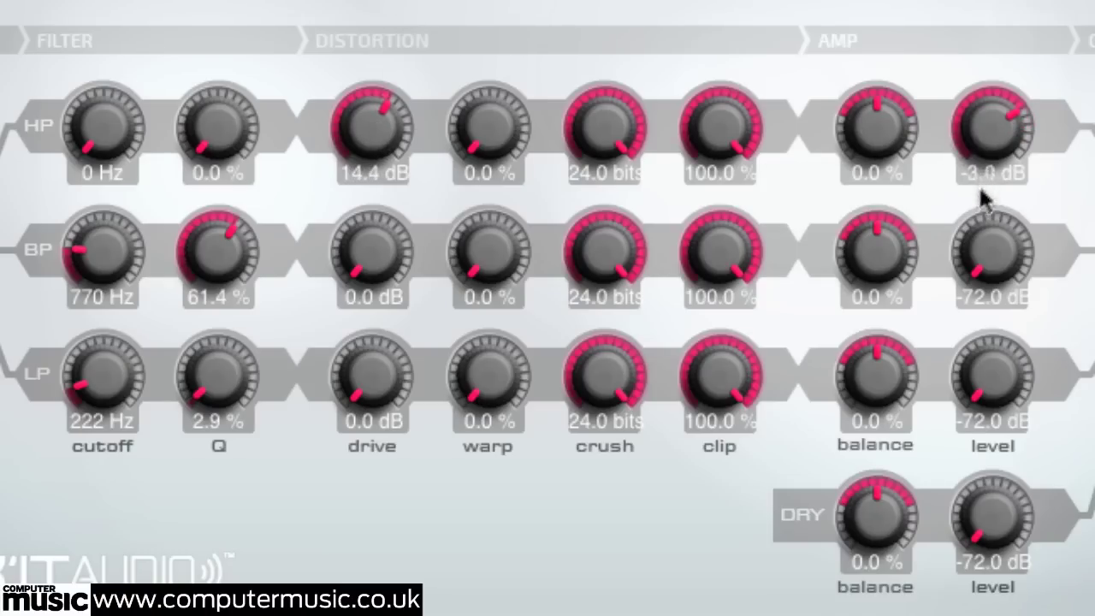
{"action": "left_click_drag", "start_coordinate": [348, 172], "coordinate": [390, 85]}
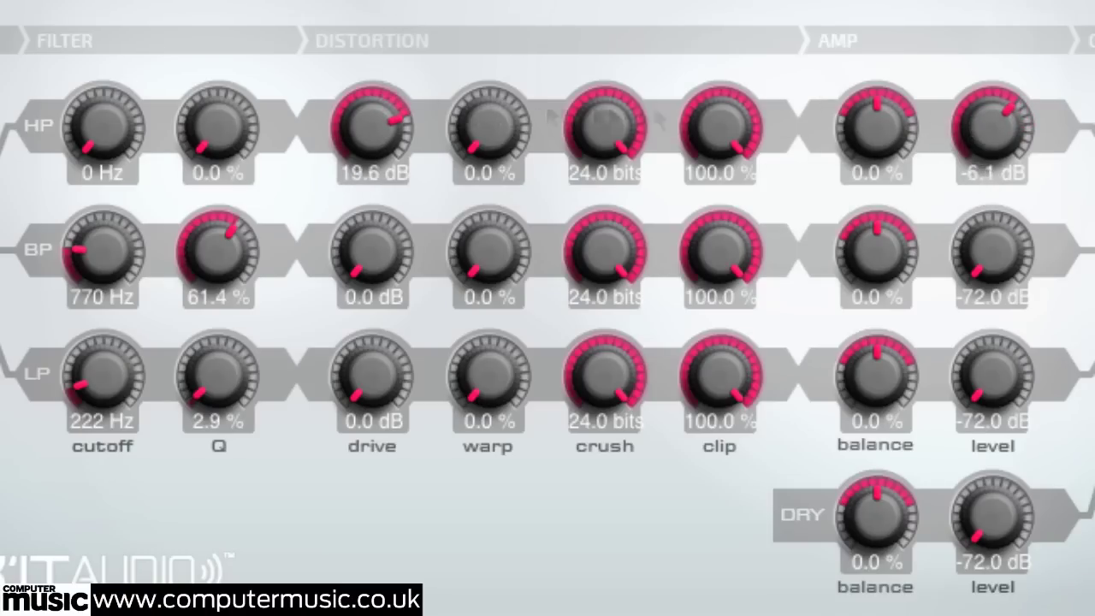
{"action": "left_click_drag", "start_coordinate": [325, 127], "coordinate": [368, 538]}
{"action": "left_click_drag", "start_coordinate": [1007, 135], "coordinate": [1019, 26]}
{"action": "left_click_drag", "start_coordinate": [487, 130], "coordinate": [506, 0]}
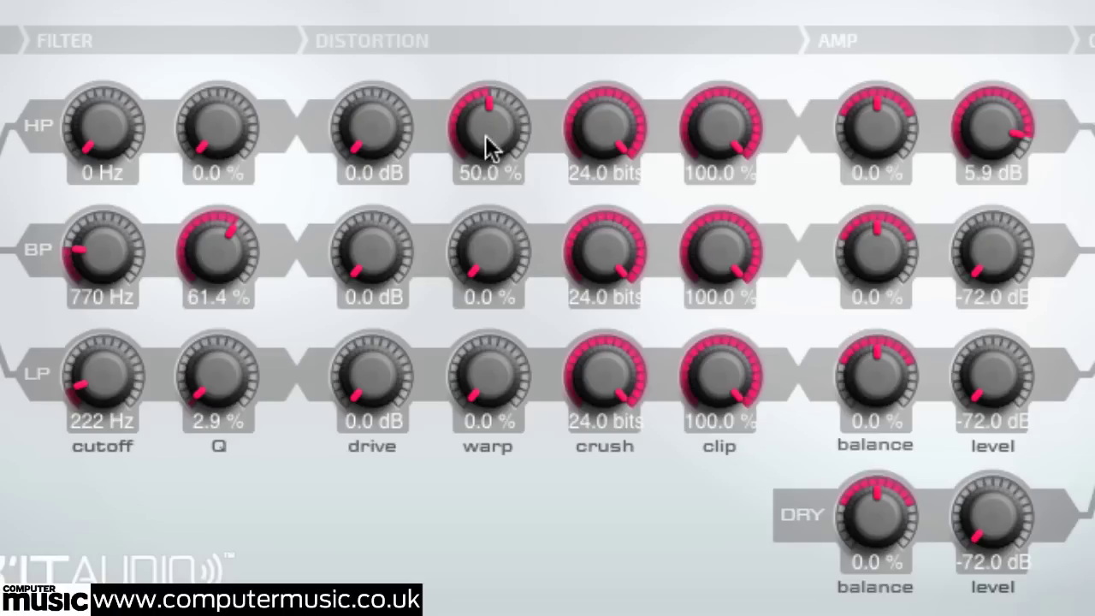
- Work the high band's warp up through 68 % and 85 % to 100 %, leaving its level at 2.1 dB
{"action": "left_click_drag", "start_coordinate": [486, 100], "coordinate": [495, 52]}
{"action": "left_click_drag", "start_coordinate": [995, 137], "coordinate": [997, 195]}
{"action": "left_click_drag", "start_coordinate": [504, 137], "coordinate": [514, 1]}
{"action": "left_click_drag", "start_coordinate": [1024, 111], "coordinate": [1025, 85]}
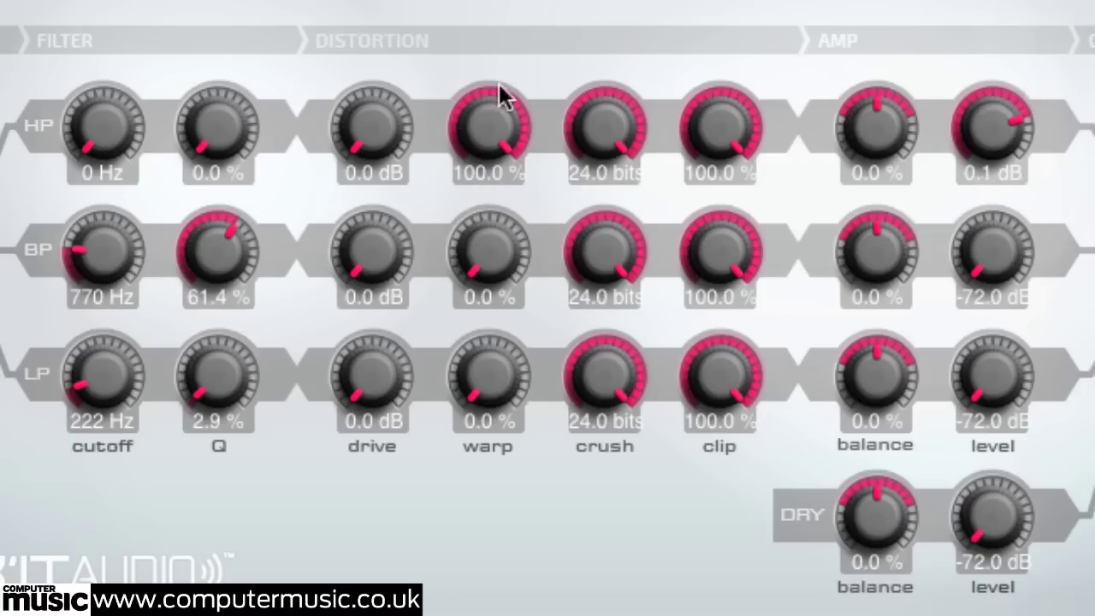
{"action": "left_click_drag", "start_coordinate": [990, 134], "coordinate": [992, 120]}
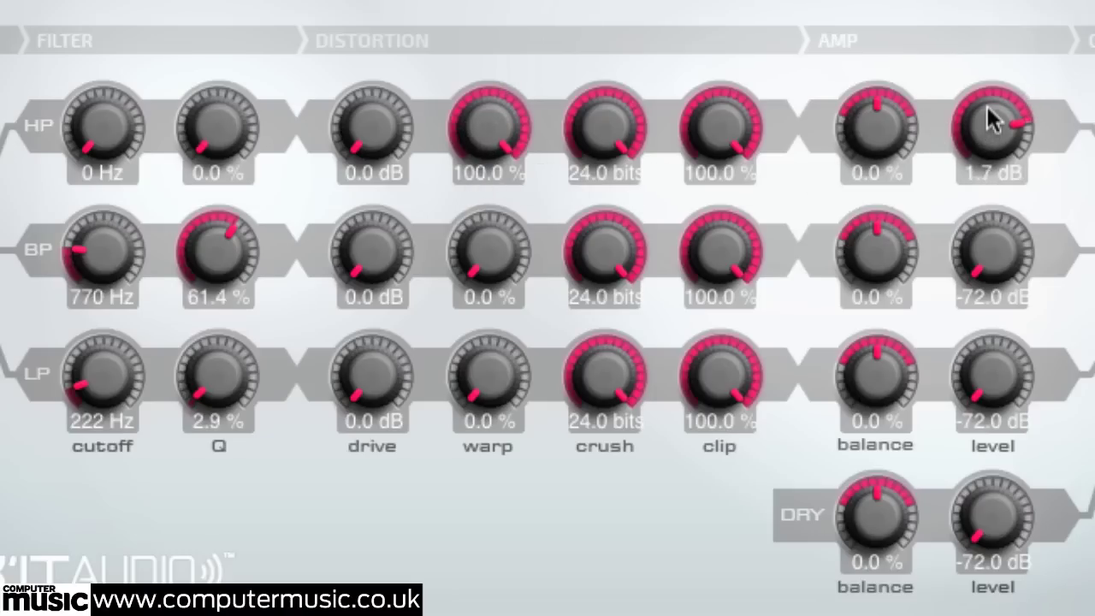
{"action": "left_click_drag", "start_coordinate": [525, 142], "coordinate": [506, 325]}
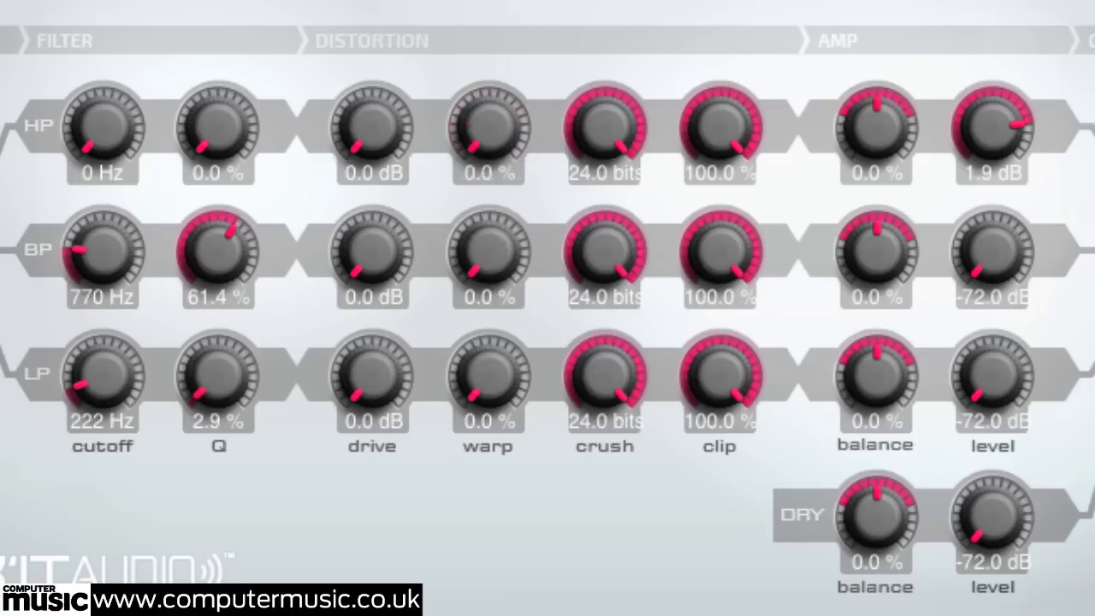
{"action": "left_click_drag", "start_coordinate": [489, 129], "coordinate": [521, 139]}
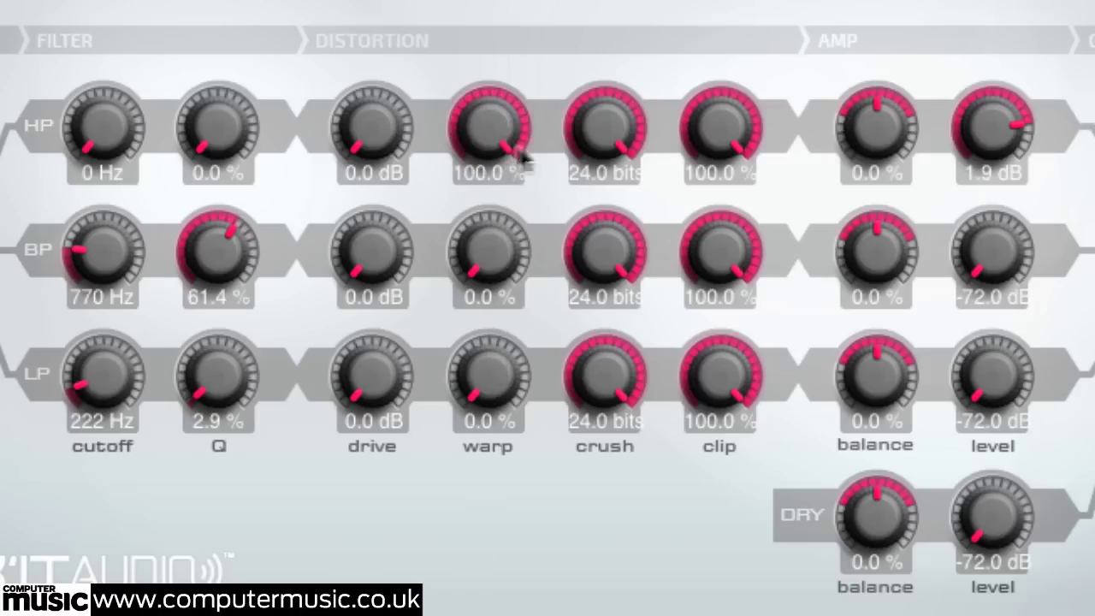
{"action": "left_click_drag", "start_coordinate": [989, 152], "coordinate": [987, 146]}
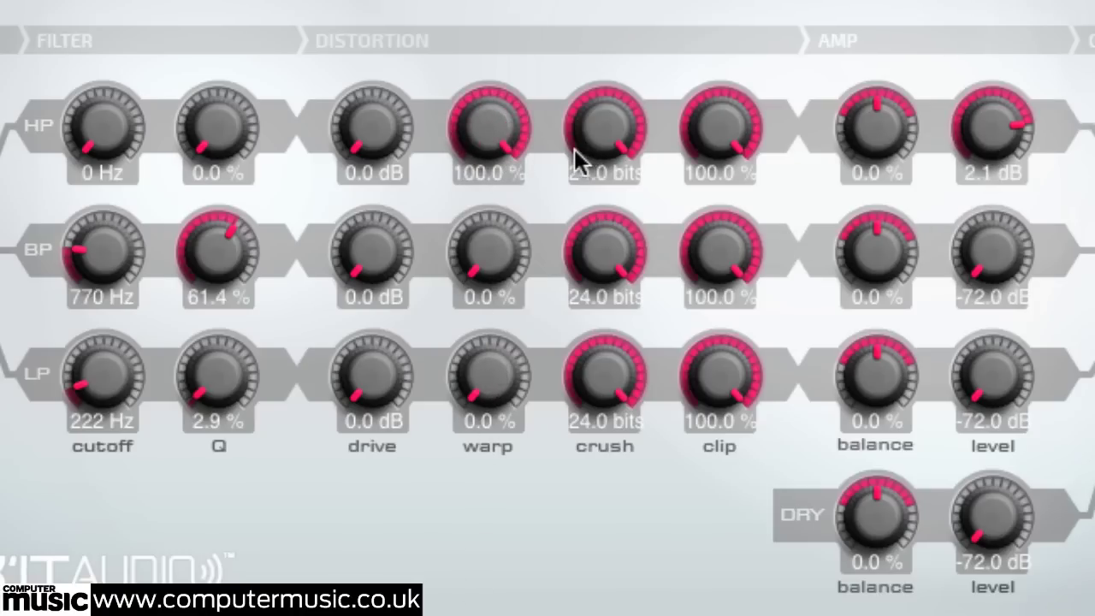
- Zero the high band's warp, raise its level to 6.1 dB, and audition bit-crushing near 6 bits
{"action": "left_click_drag", "start_coordinate": [496, 142], "coordinate": [472, 612]}
{"action": "left_click_drag", "start_coordinate": [977, 190], "coordinate": [1021, 97]}
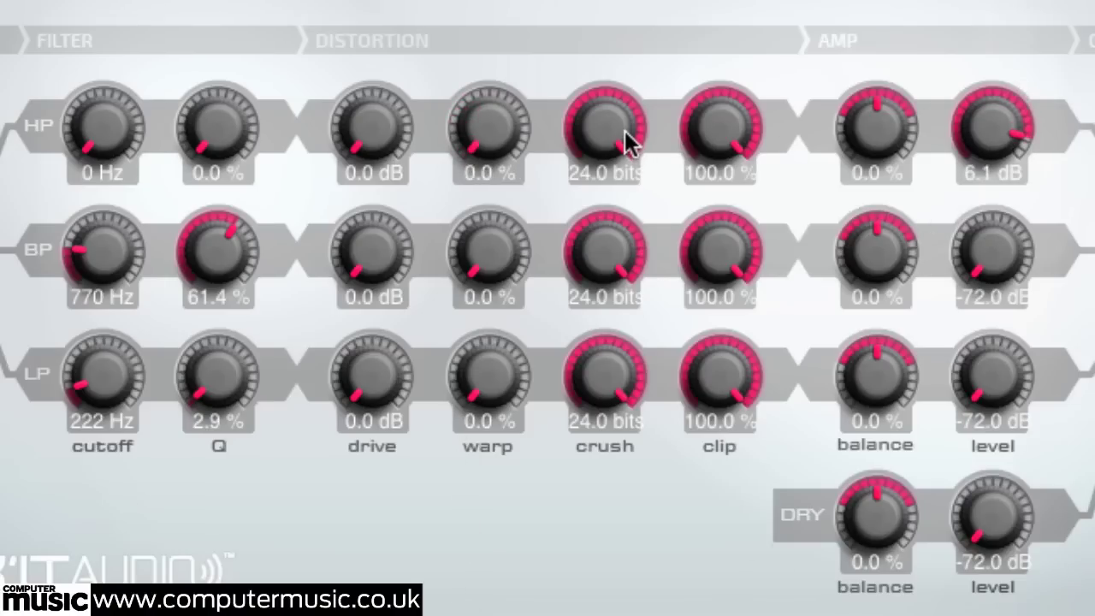
{"action": "left_click_drag", "start_coordinate": [611, 111], "coordinate": [577, 371]}
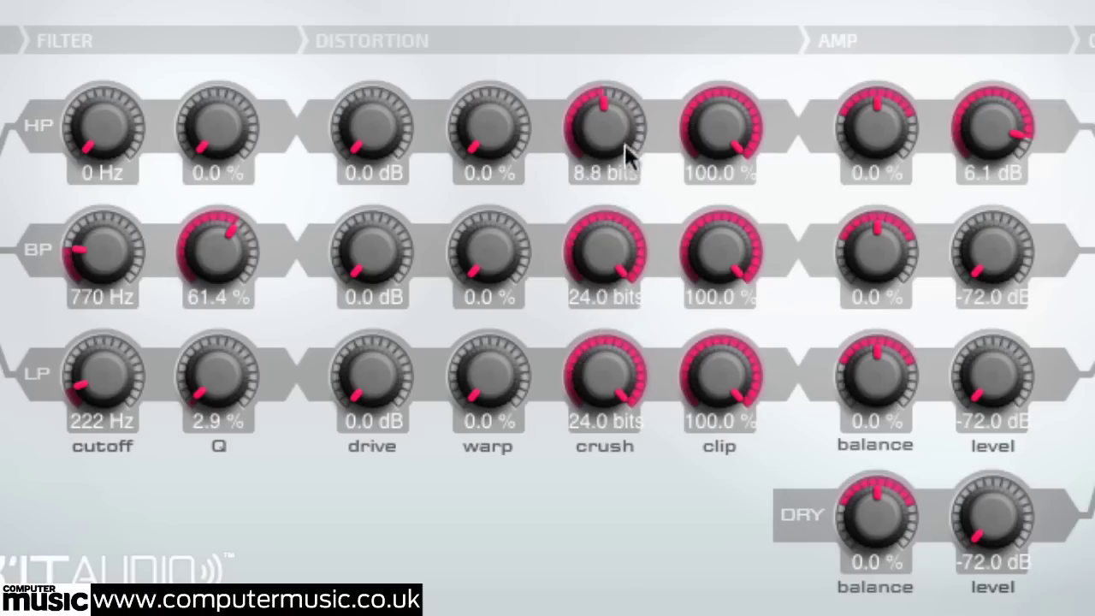
{"action": "left_click_drag", "start_coordinate": [617, 173], "coordinate": [615, 178]}
{"action": "left_click_drag", "start_coordinate": [624, 119], "coordinate": [656, 0]}
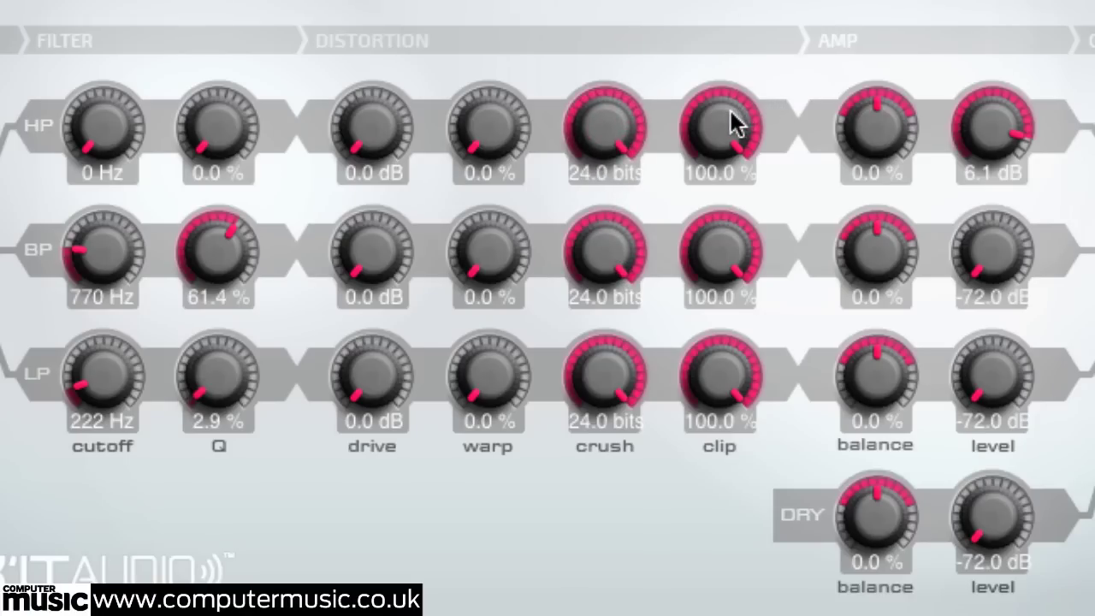
- Clip the high band hard, down to about 4 %, while boosting its level to about 11.5 dB
{"action": "left_click_drag", "start_coordinate": [726, 119], "coordinate": [708, 506]}
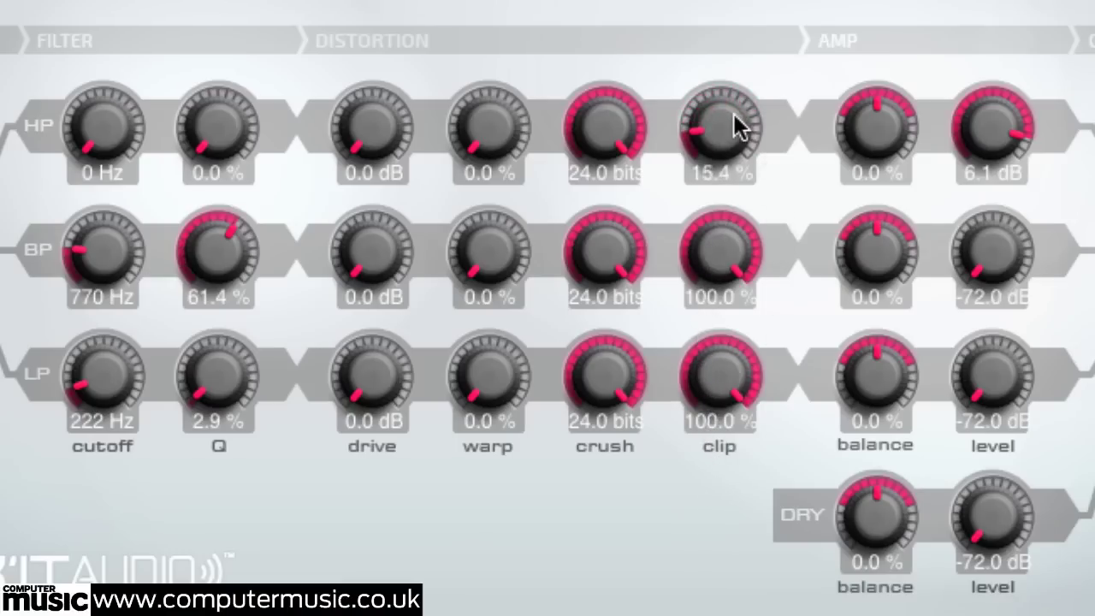
{"action": "left_click_drag", "start_coordinate": [985, 103], "coordinate": [990, 79]}
{"action": "left_click_drag", "start_coordinate": [726, 133], "coordinate": [723, 168]}
{"action": "left_click_drag", "start_coordinate": [987, 137], "coordinate": [989, 81]}
{"action": "double_click", "coordinate": [742, 154]}
{"action": "left_click_drag", "start_coordinate": [744, 141], "coordinate": [725, 157]}
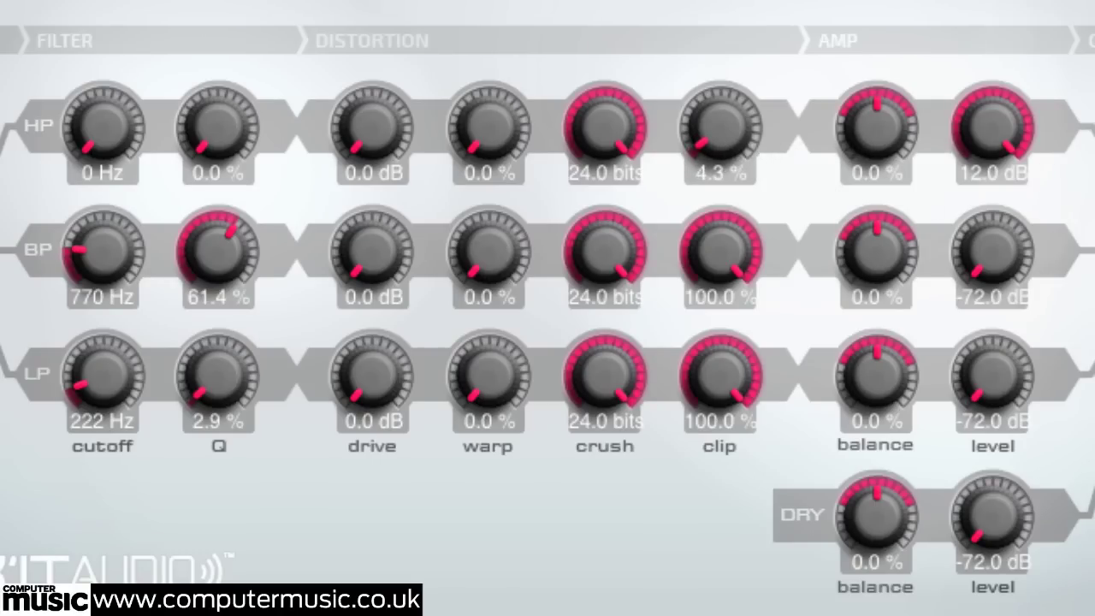
- Open the high band's clip back up to 97.5 % and set its level to 4.3 dB
{"action": "left_click_drag", "start_coordinate": [731, 128], "coordinate": [727, 98]}
{"action": "left_click_drag", "start_coordinate": [993, 145], "coordinate": [953, 276]}
{"action": "left_click_drag", "start_coordinate": [692, 166], "coordinate": [745, 0]}
{"action": "left_click_drag", "start_coordinate": [1024, 182], "coordinate": [987, 81]}
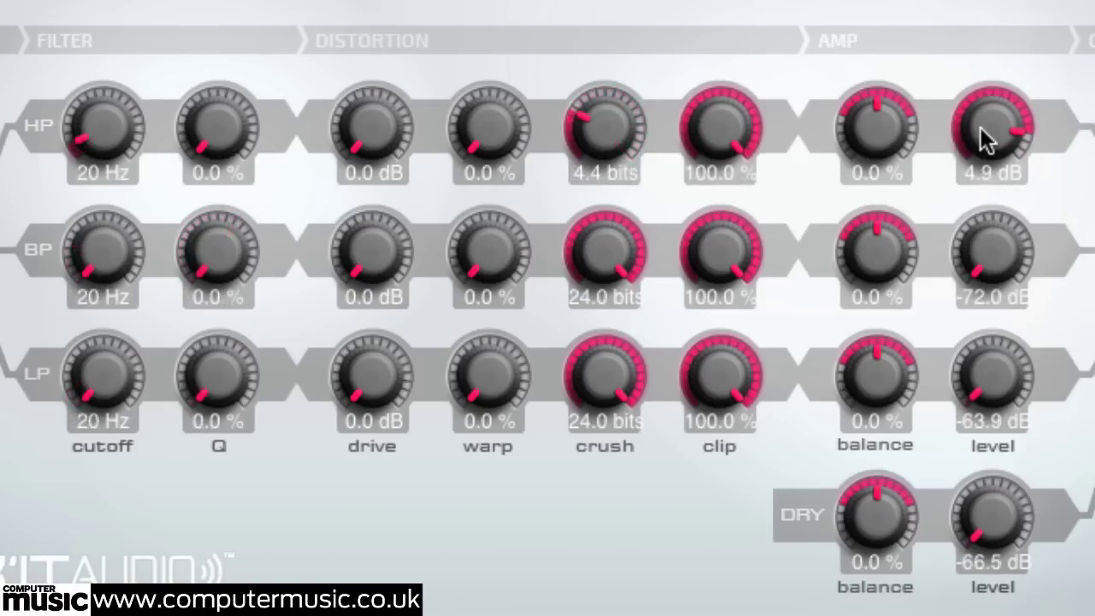
- Bring in the mid band with its cutoff at 67 Hz and 4.8 dB of drive, trimming its level
{"action": "left_click_drag", "start_coordinate": [984, 139], "coordinate": [985, 128]}
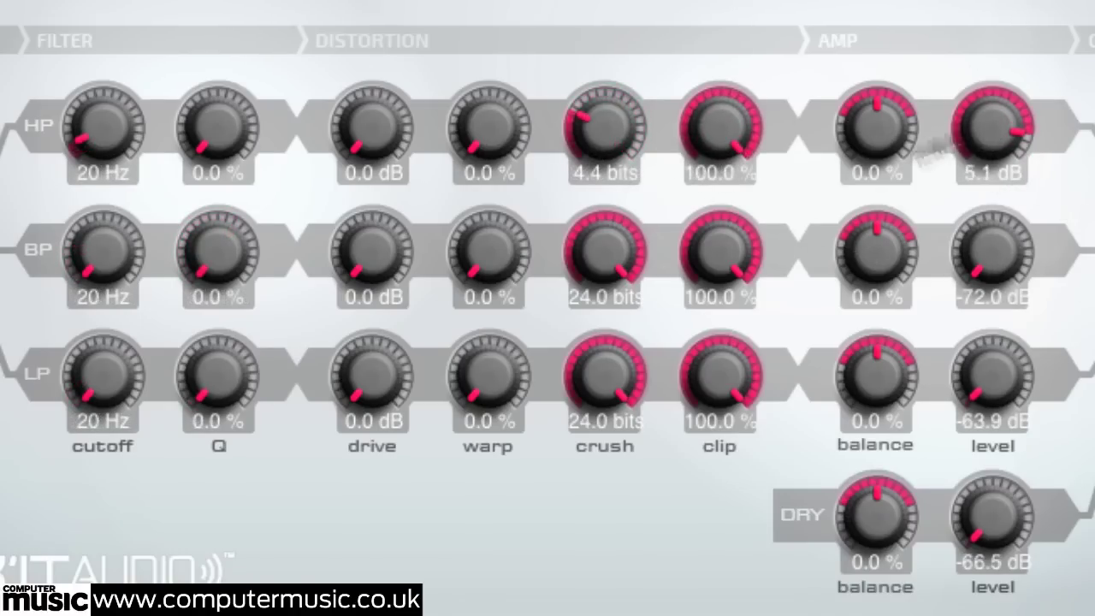
{"action": "left_click_drag", "start_coordinate": [134, 255], "coordinate": [93, 215]}
{"action": "left_click_drag", "start_coordinate": [1001, 265], "coordinate": [1034, 1]}
{"action": "left_click_drag", "start_coordinate": [109, 255], "coordinate": [113, 296]}
{"action": "left_click_drag", "start_coordinate": [993, 309], "coordinate": [947, 228]}
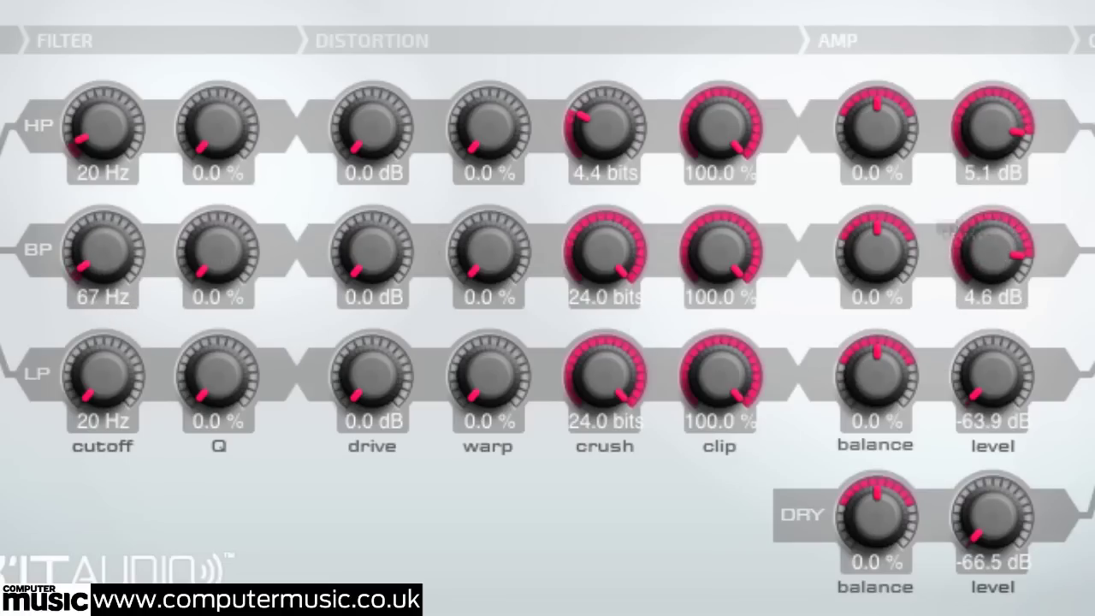
{"action": "left_click_drag", "start_coordinate": [359, 264], "coordinate": [402, 112]}
{"action": "left_click_drag", "start_coordinate": [1009, 290], "coordinate": [996, 321]}
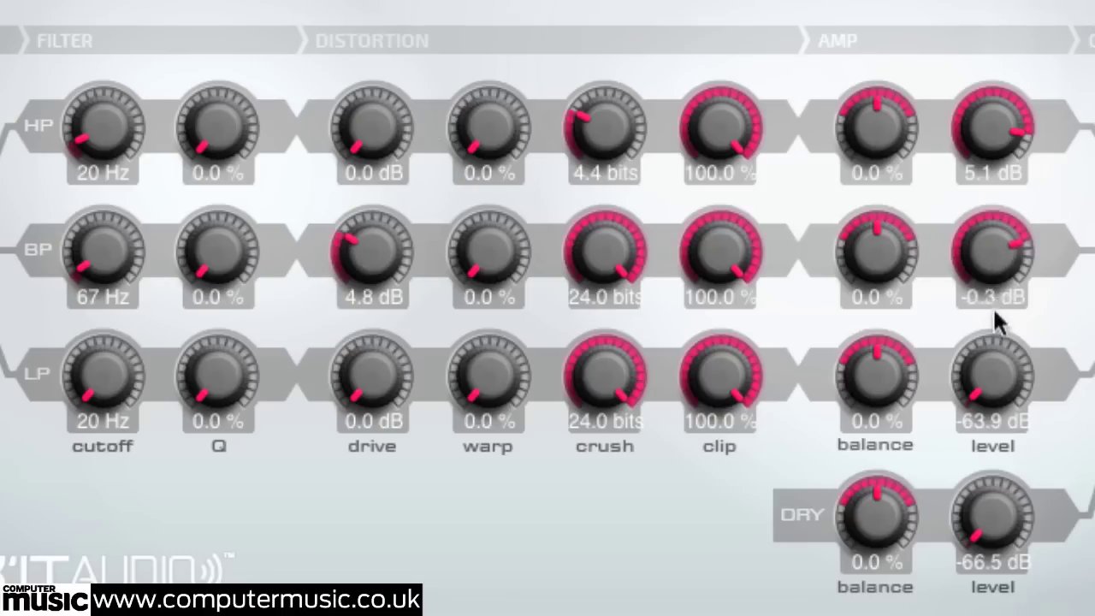
- Swing the band balances apart: high band to 73.6%, mid band to -73.4%, levels 1.3 and -0.7 dB
{"action": "left_click_drag", "start_coordinate": [915, 159], "coordinate": [891, 139]}
{"action": "left_click_drag", "start_coordinate": [963, 247], "coordinate": [969, 285]}
{"action": "left_click_drag", "start_coordinate": [986, 144], "coordinate": [987, 162]}
{"action": "left_click_drag", "start_coordinate": [1005, 254], "coordinate": [1005, 248]}
{"action": "left_click_drag", "start_coordinate": [909, 259], "coordinate": [901, 244]}
{"action": "left_click_drag", "start_coordinate": [1034, 286], "coordinate": [1023, 280]}
{"action": "left_click_drag", "start_coordinate": [890, 147], "coordinate": [894, 151]}
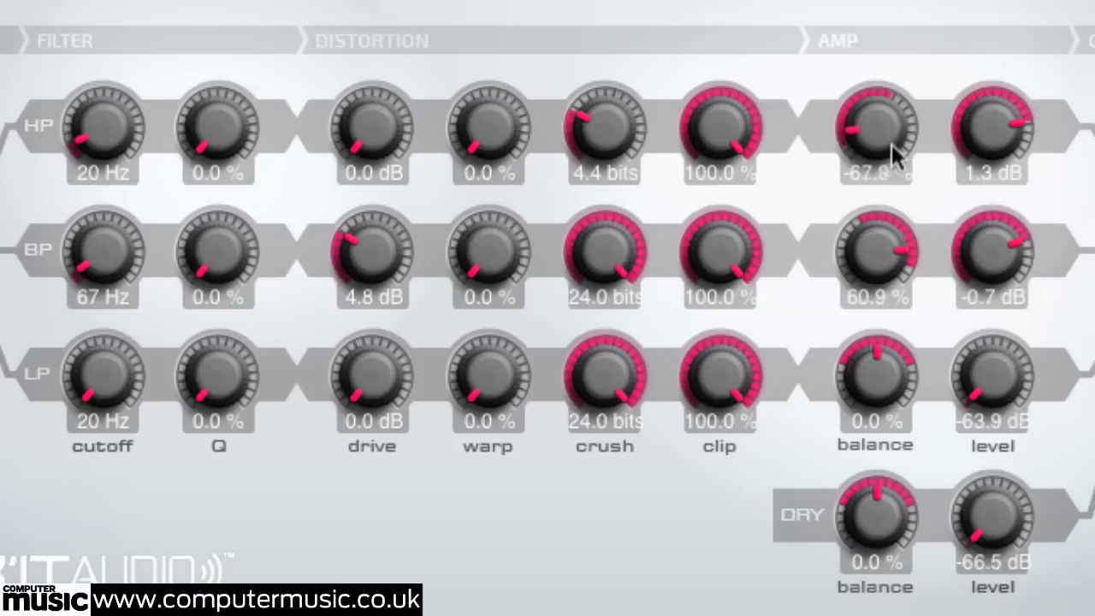
{"action": "left_click_drag", "start_coordinate": [884, 240], "coordinate": [892, 274]}
{"action": "left_click_drag", "start_coordinate": [876, 129], "coordinate": [876, 85]}
{"action": "left_click_drag", "start_coordinate": [876, 248], "coordinate": [844, 505]}
- Crush the high band to 3.5 bits at 86.4% balance, and bring dry in at -8.0 dB
{"action": "left_click_drag", "start_coordinate": [612, 118], "coordinate": [643, 81]}
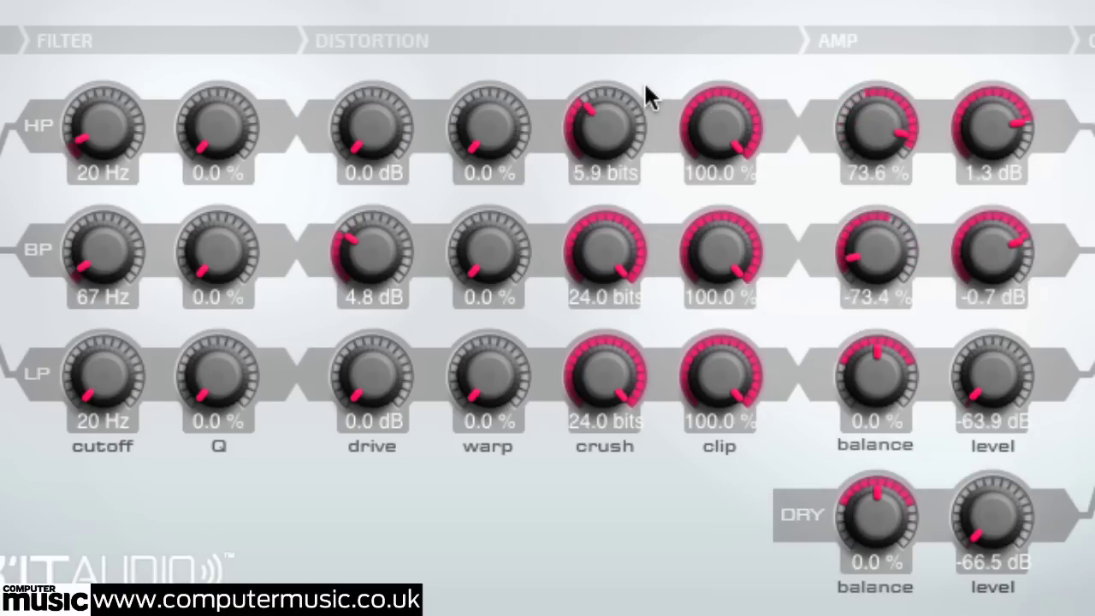
{"action": "left_click_drag", "start_coordinate": [871, 120], "coordinate": [881, 125]}
{"action": "left_click_drag", "start_coordinate": [605, 129], "coordinate": [604, 174]}
{"action": "left_click_drag", "start_coordinate": [897, 248], "coordinate": [904, 215]}
{"action": "left_click_drag", "start_coordinate": [889, 276], "coordinate": [874, 306]}
{"action": "left_click_drag", "start_coordinate": [957, 501], "coordinate": [1003, 145]}
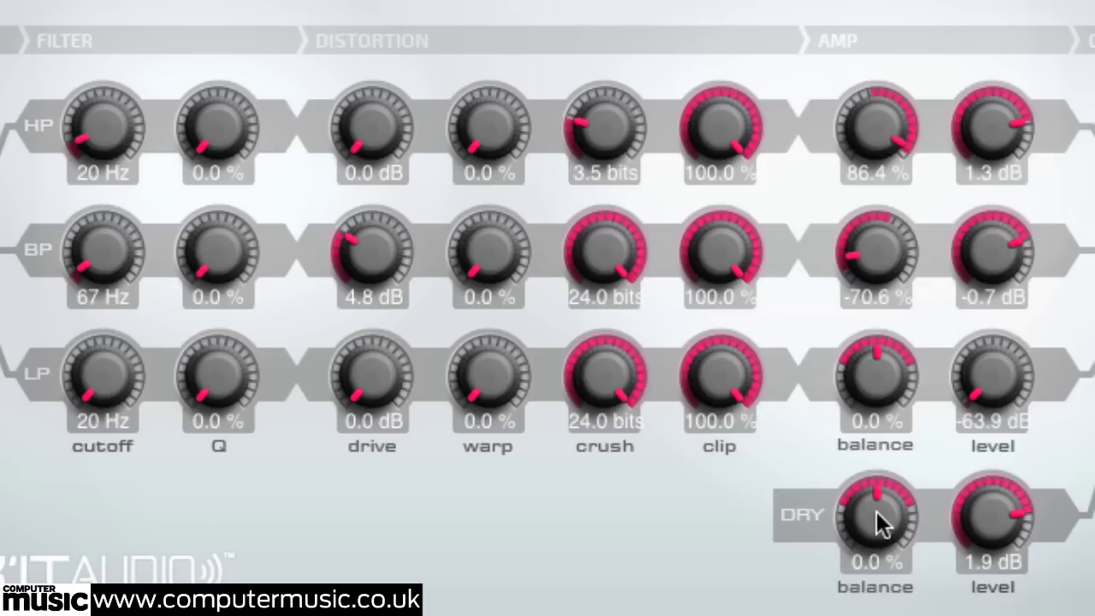
- Rebalance the dry signal, set the mid band level to 1.7 dB and high band to 5.3 dB
{"action": "mouse_move", "coordinate": [880, 521]}
{"action": "left_mouse_down"}
{"action": "mouse_move", "coordinate": [880, 607]}
{"action": "mouse_move", "coordinate": [897, 286]}
{"action": "mouse_move", "coordinate": [896, 518]}
{"action": "left_mouse_up"}
{"action": "left_click_drag", "start_coordinate": [992, 248], "coordinate": [989, 224]}
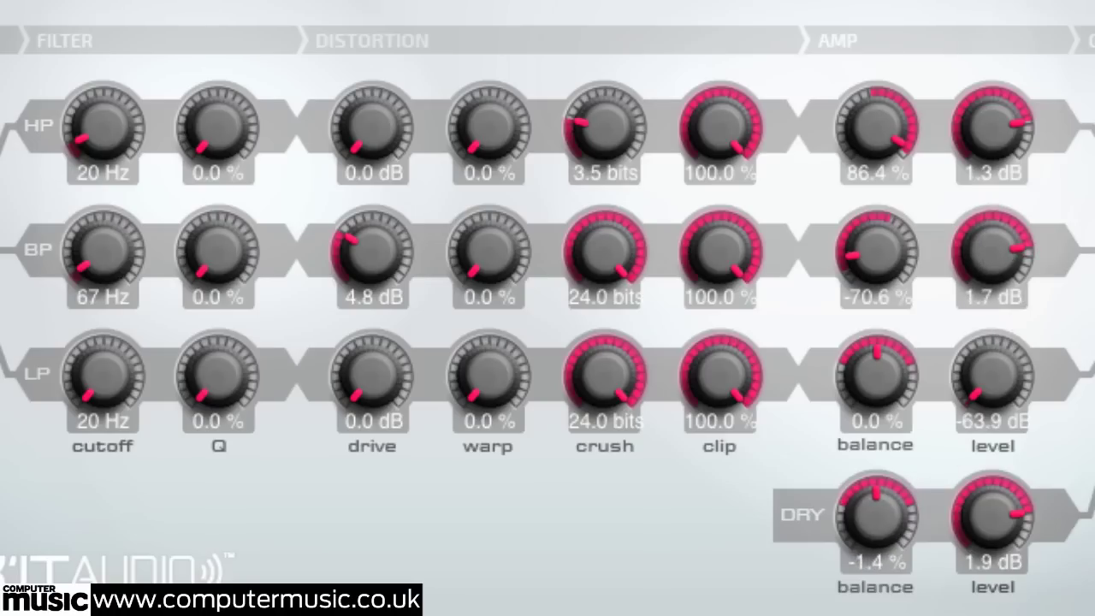
{"action": "left_click_drag", "start_coordinate": [1026, 466], "coordinate": [994, 509]}
{"action": "left_click_drag", "start_coordinate": [991, 115], "coordinate": [992, 107]}
{"action": "left_click_drag", "start_coordinate": [996, 524], "coordinate": [995, 509]}
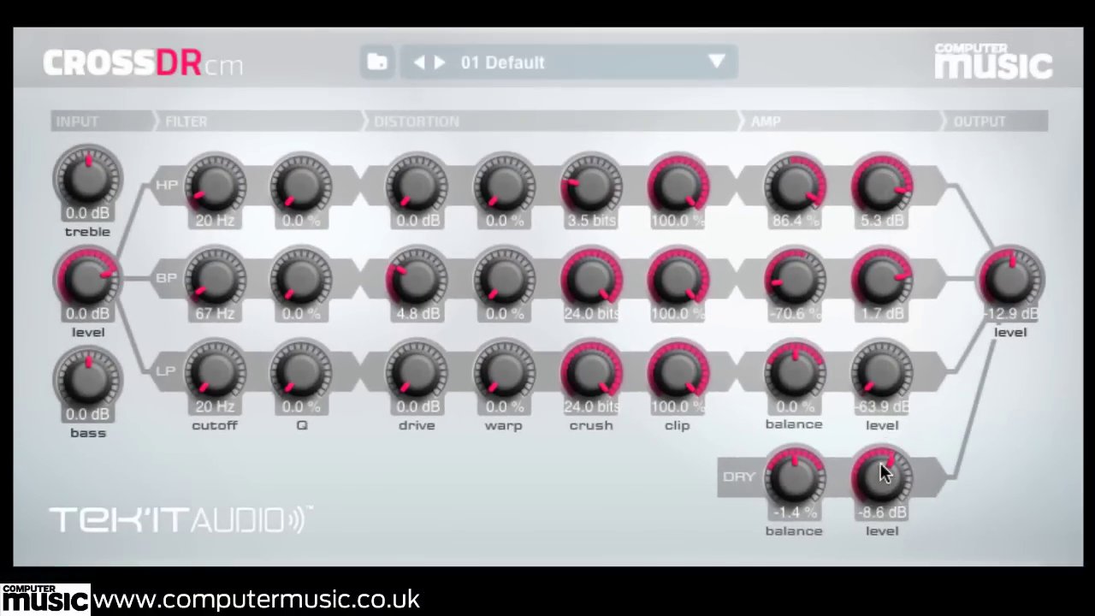
- Set output to -12.3 dB and dry to -11.3 dB, and give the mid band heavy 79.6% warp
{"action": "left_click_drag", "start_coordinate": [1026, 281], "coordinate": [1022, 286]}
{"action": "left_click_drag", "start_coordinate": [893, 453], "coordinate": [889, 466]}
{"action": "left_click_drag", "start_coordinate": [795, 282], "coordinate": [794, 296]}
{"action": "left_click_drag", "start_coordinate": [491, 292], "coordinate": [536, 78]}
{"action": "left_click_drag", "start_coordinate": [894, 267], "coordinate": [886, 309]}
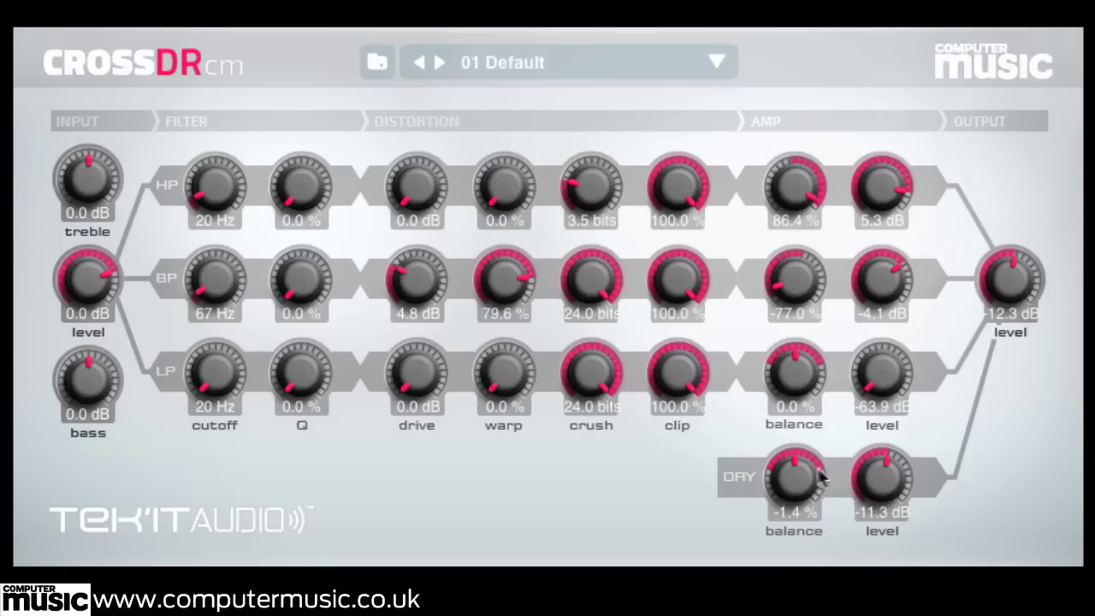
- Shift the dry balance to 12.6%, then open the Clean Bass track's CrossDR cm insert
{"action": "left_click_drag", "start_coordinate": [796, 481], "coordinate": [804, 453]}
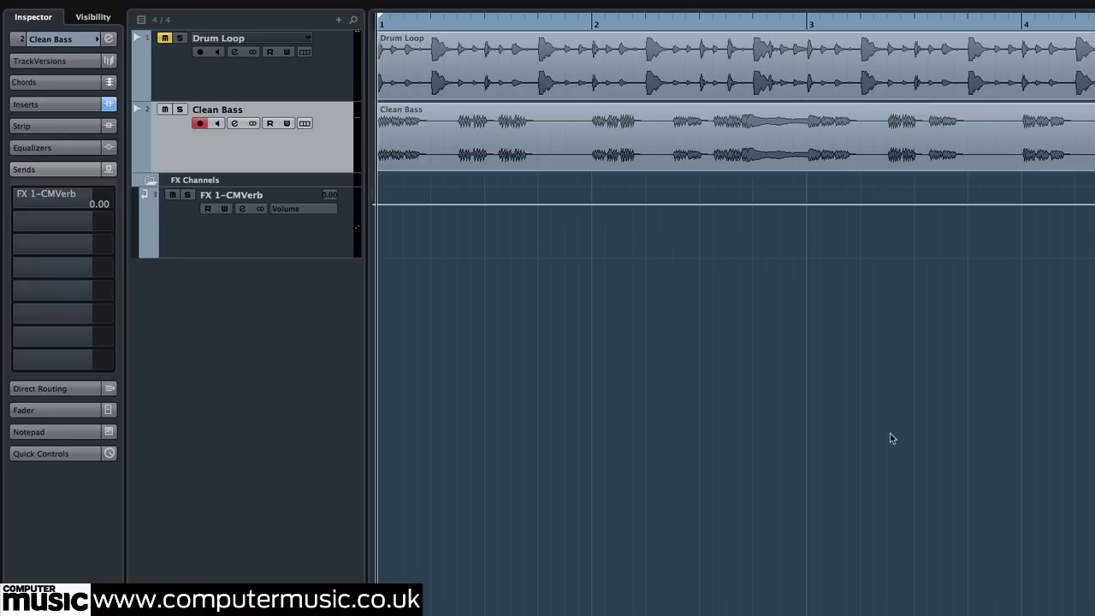
{"action": "left_click", "coordinate": [48, 103]}
{"action": "left_click", "coordinate": [50, 130]}
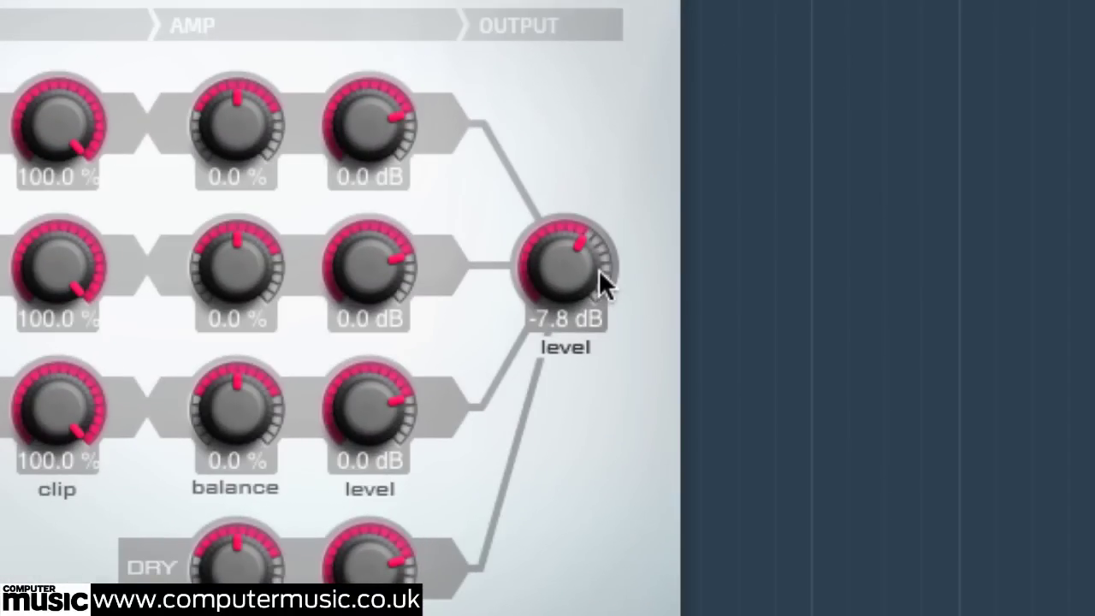
- Trim the bass CrossDR cm output to about -8 dB and enable the FX 1-CMVerb send
{"action": "left_click_drag", "start_coordinate": [997, 410], "coordinate": [997, 409]}
{"action": "left_click_drag", "start_coordinate": [598, 265], "coordinate": [600, 271]}
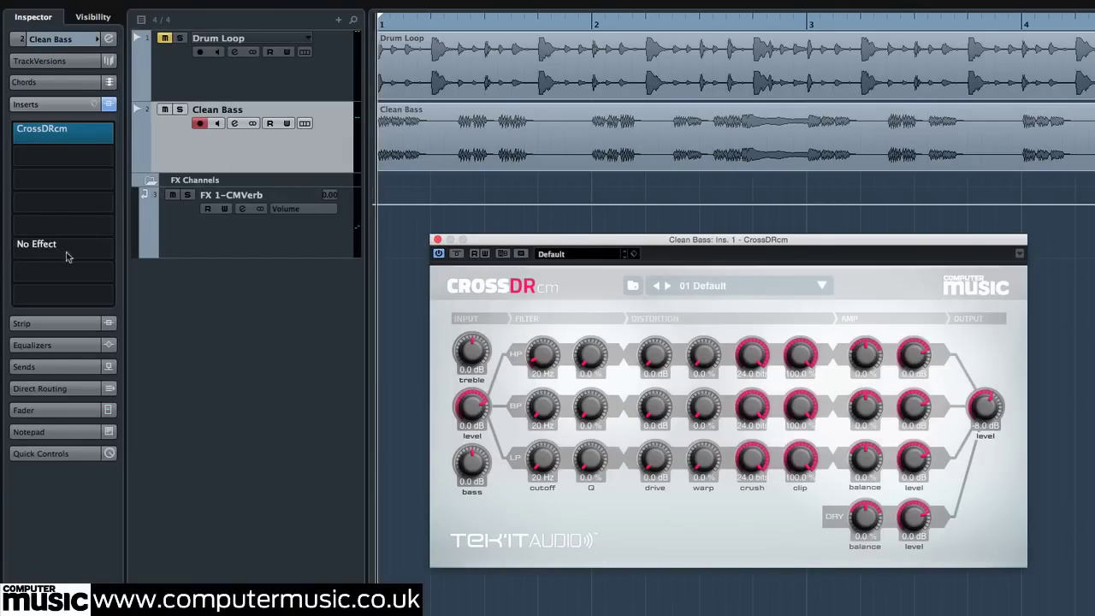
{"action": "left_click", "coordinate": [57, 368]}
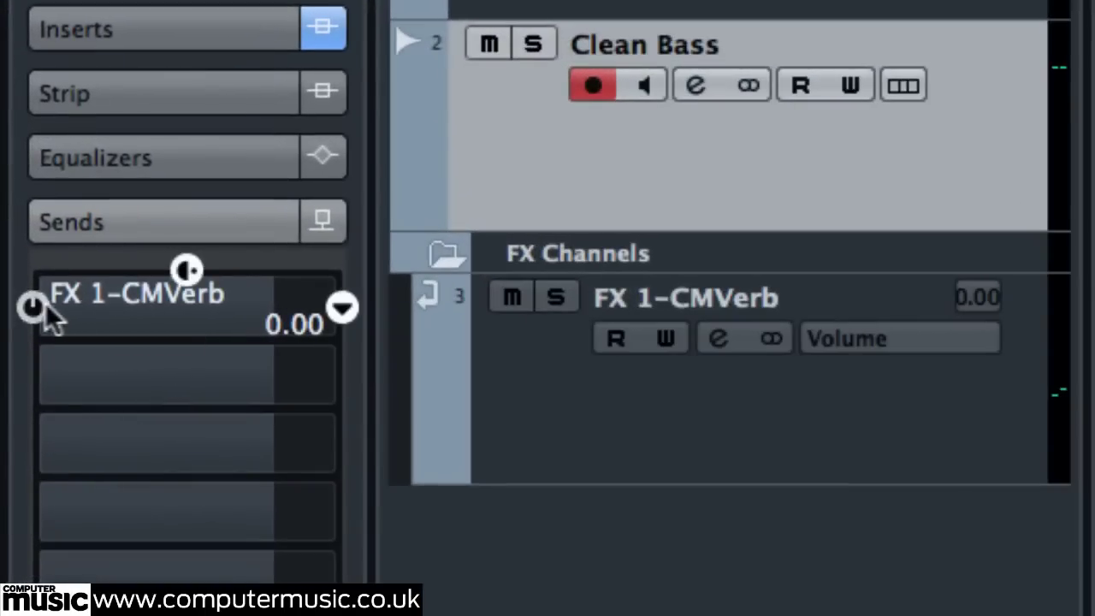
{"action": "left_click", "coordinate": [32, 306]}
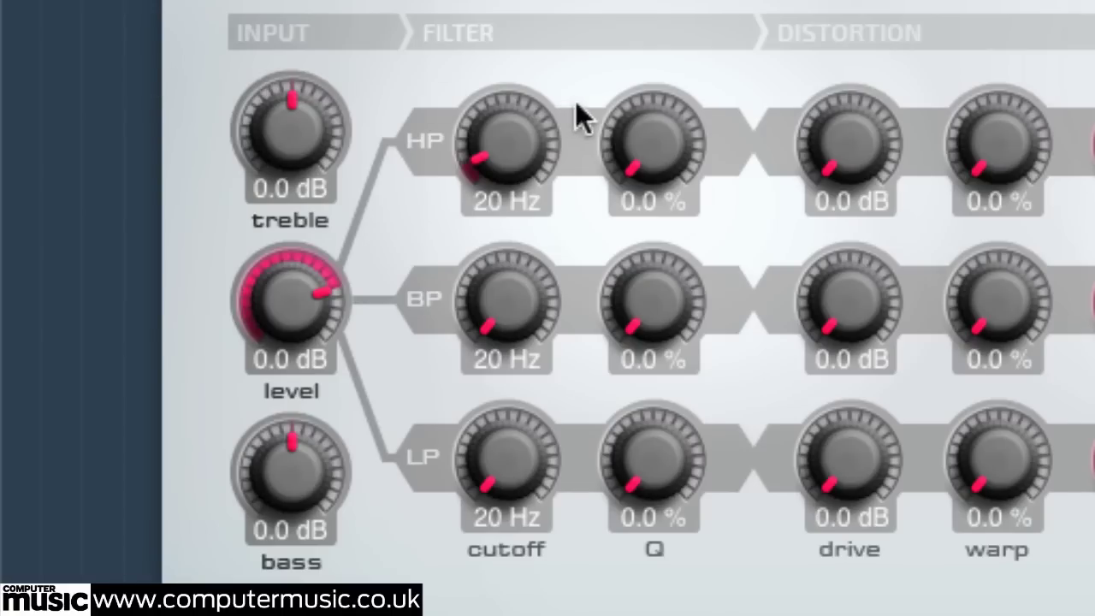
- Raise the high, mid and low cutoffs (low to 520 Hz), set output -16.3 dB, input bass 5.0 dB
{"action": "left_click_drag", "start_coordinate": [514, 146], "coordinate": [516, 79]}
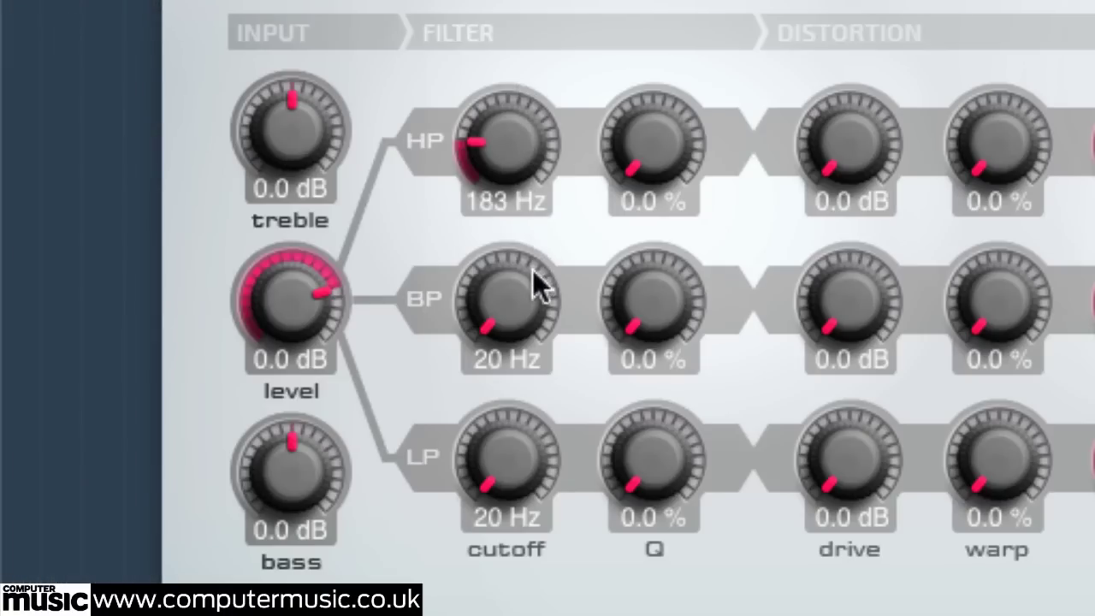
{"action": "left_click_drag", "start_coordinate": [516, 299], "coordinate": [525, 178]}
{"action": "left_click_drag", "start_coordinate": [510, 441], "coordinate": [519, 355]}
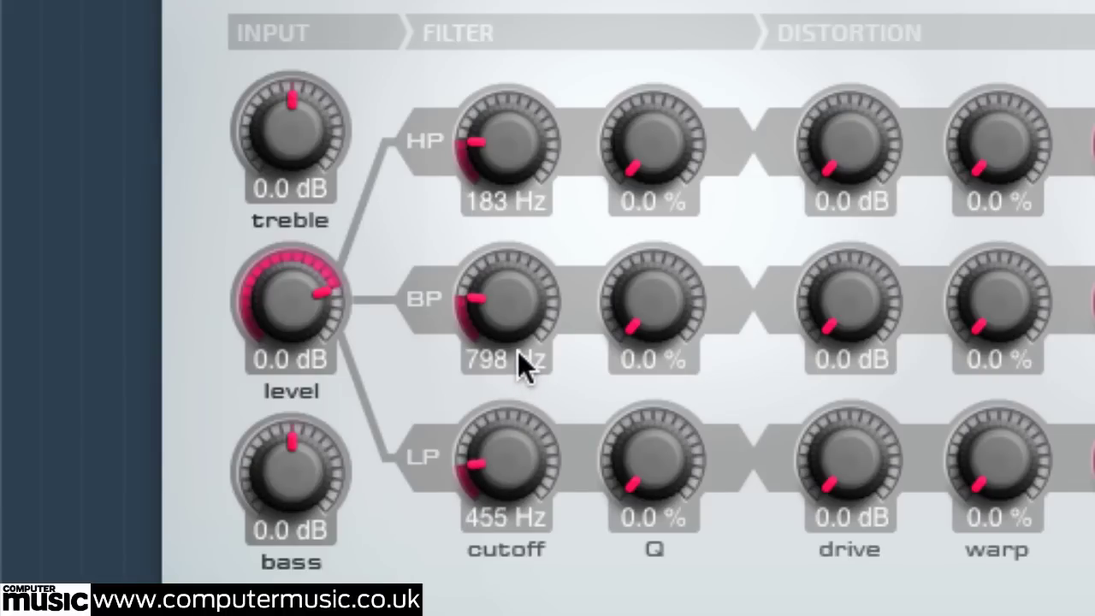
{"action": "left_click_drag", "start_coordinate": [507, 448], "coordinate": [507, 441]}
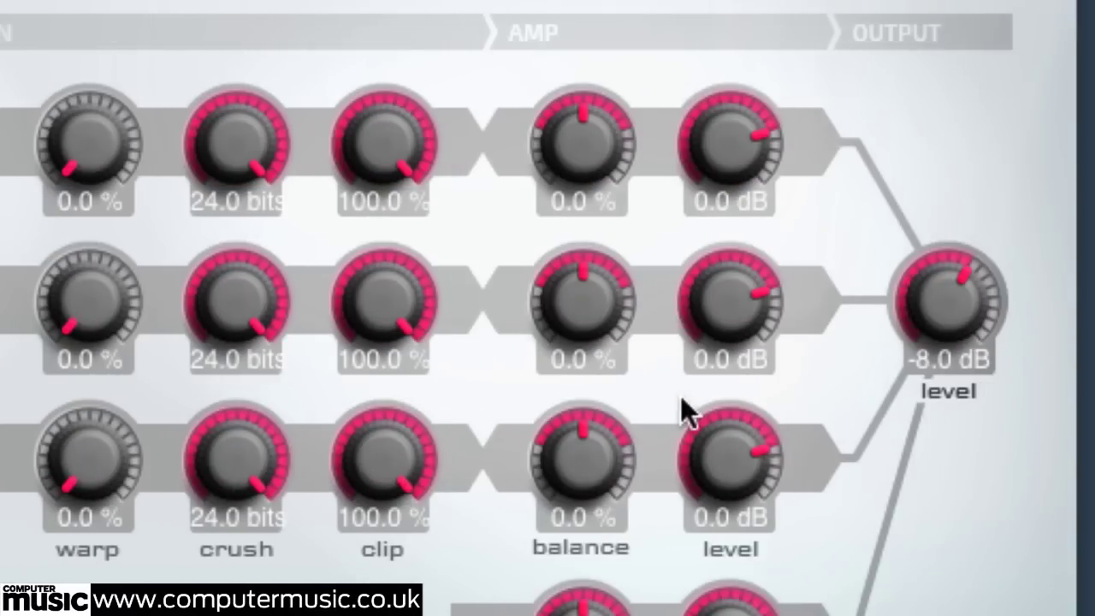
{"action": "left_click_drag", "start_coordinate": [961, 289], "coordinate": [975, 370]}
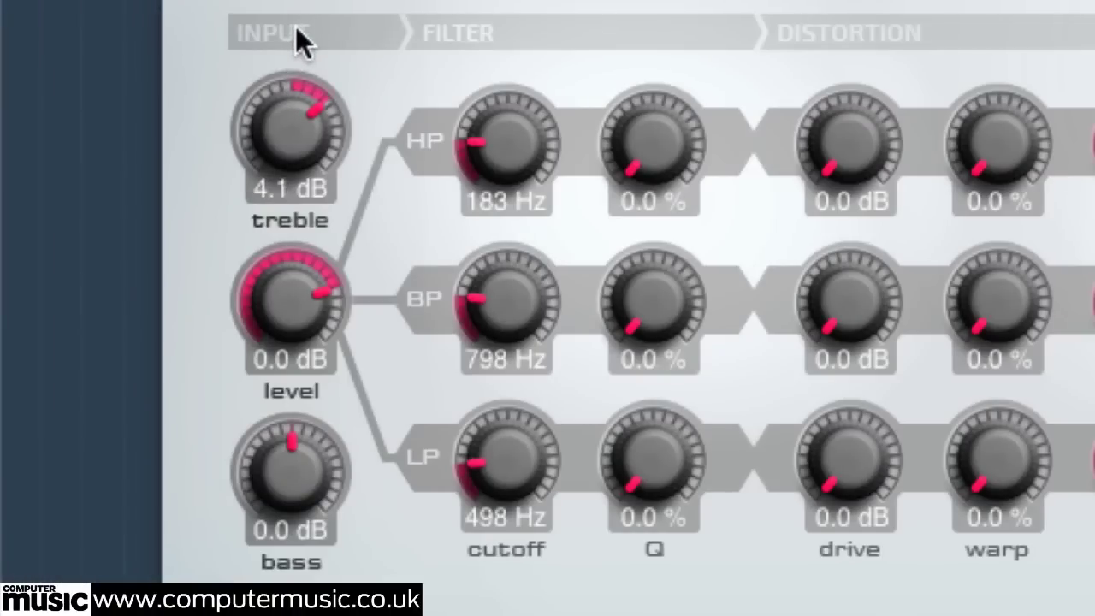
{"action": "left_click_drag", "start_coordinate": [292, 451], "coordinate": [314, 349]}
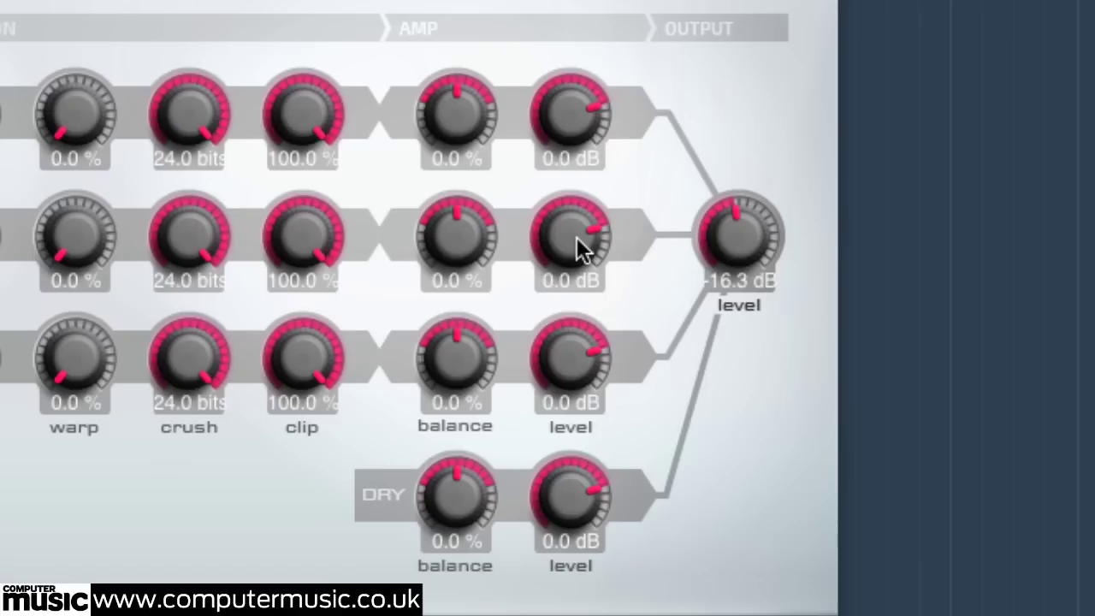
- Mute the mid band, low band and dry signal at -72 dB, then drive the high band to 14.8 dB
{"action": "left_click_drag", "start_coordinate": [577, 237], "coordinate": [561, 603]}
{"action": "left_click_drag", "start_coordinate": [570, 494], "coordinate": [571, 608]}
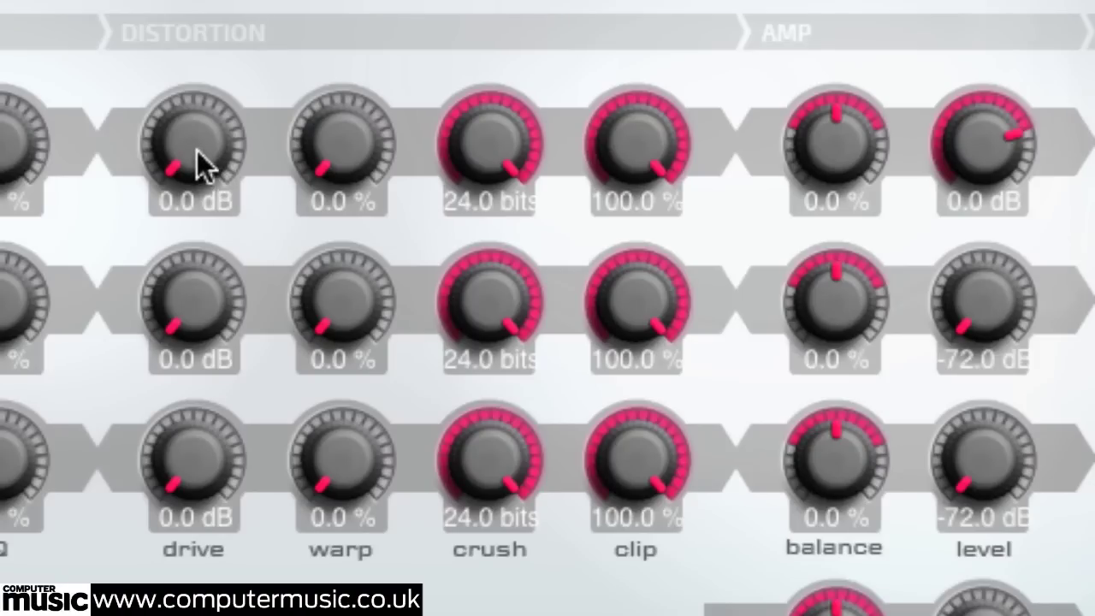
{"action": "left_click_drag", "start_coordinate": [198, 165], "coordinate": [239, 11]}
{"action": "left_click_drag", "start_coordinate": [333, 146], "coordinate": [340, 0]}
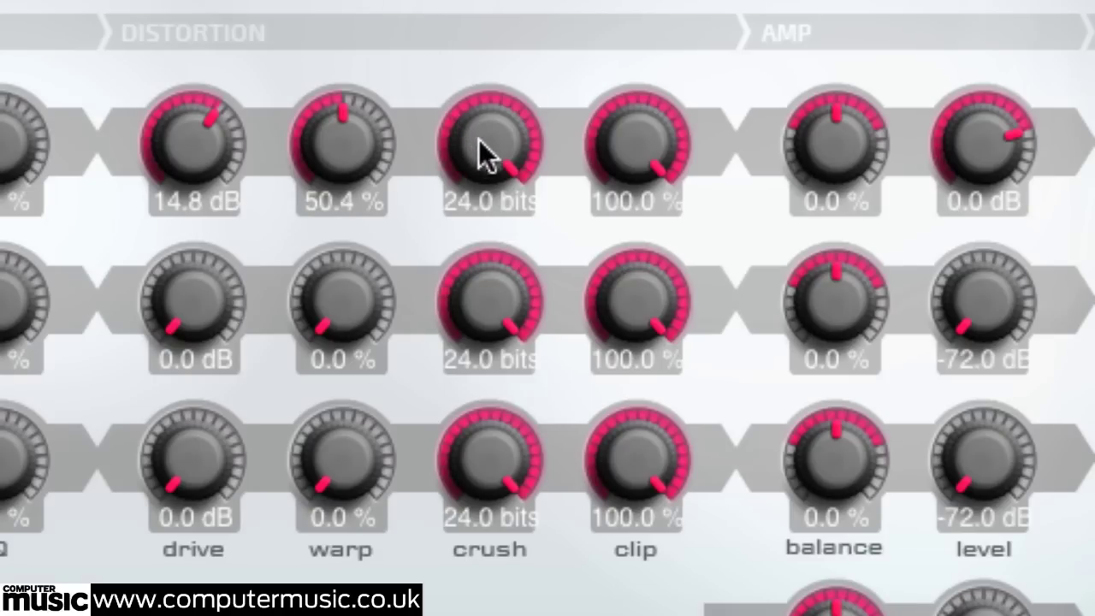
- Give the high band a 4.0-bit crush, 33.2% clip and 6.0 dB level
{"action": "left_click_drag", "start_coordinate": [494, 145], "coordinate": [474, 590]}
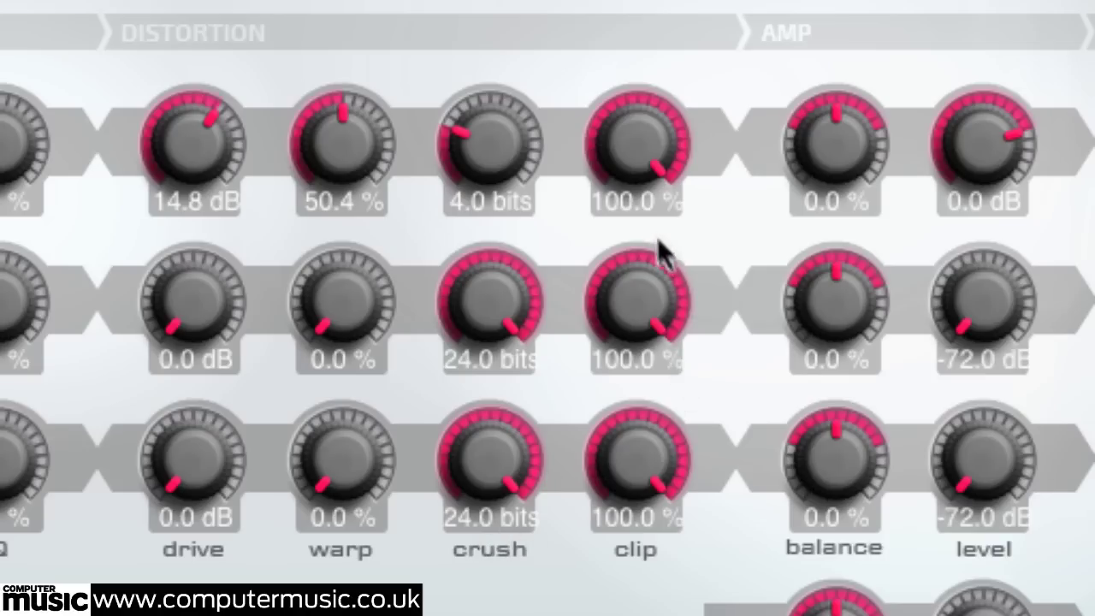
{"action": "left_click_drag", "start_coordinate": [641, 151], "coordinate": [643, 543]}
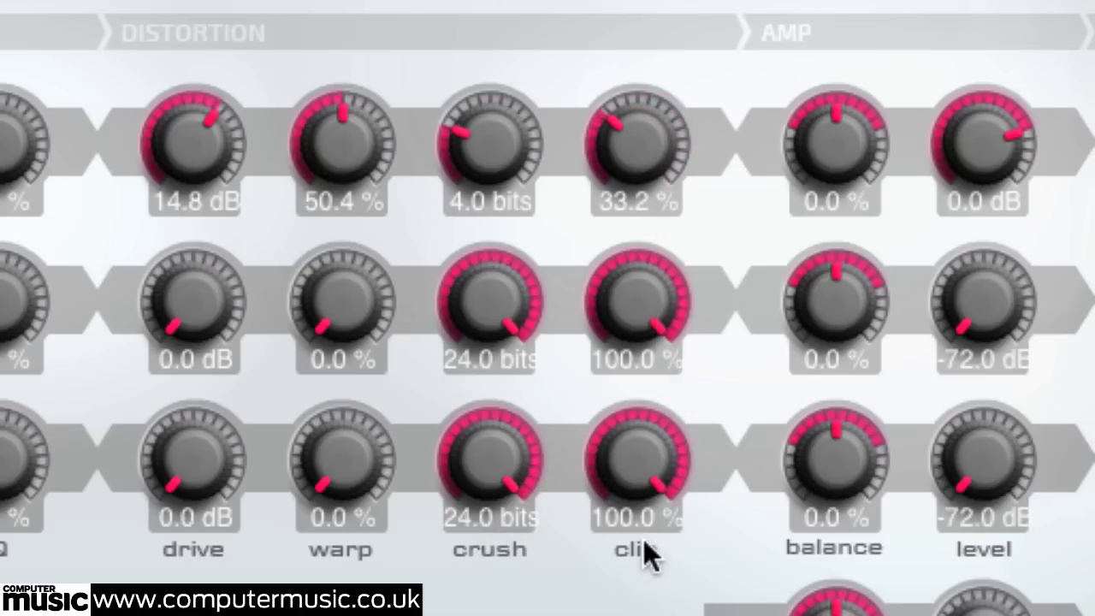
{"action": "left_click_drag", "start_coordinate": [997, 231], "coordinate": [983, 82]}
- Restore the mid band at 7.4 dB level with 2.0 dB of drive
{"action": "scroll", "coordinate": [978, 127], "scroll_direction": "up", "scroll_amount": 4}
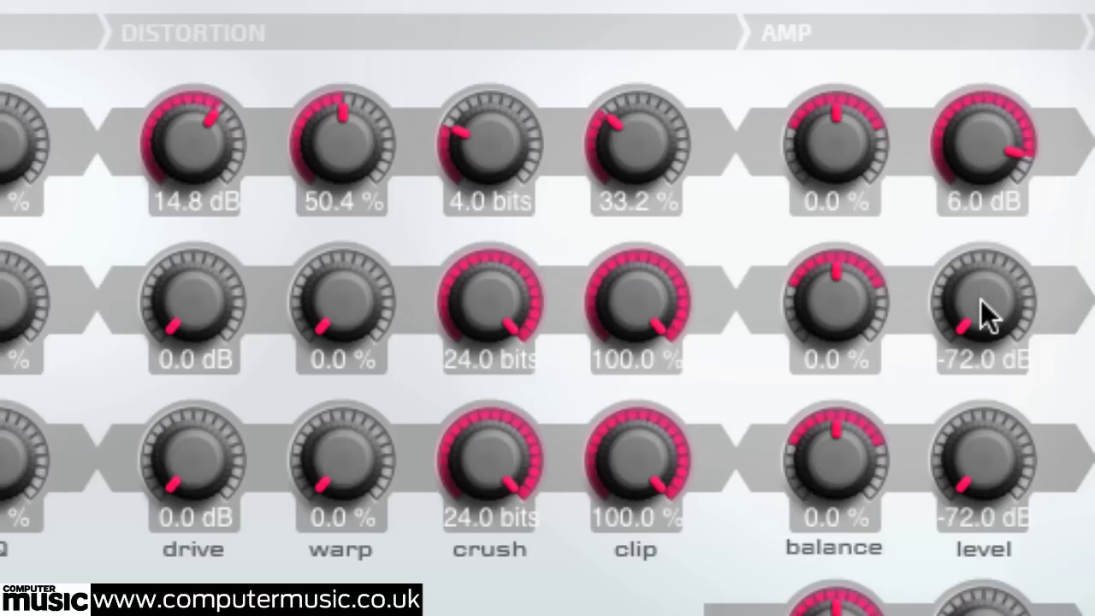
{"action": "left_click_drag", "start_coordinate": [985, 317], "coordinate": [1007, 0]}
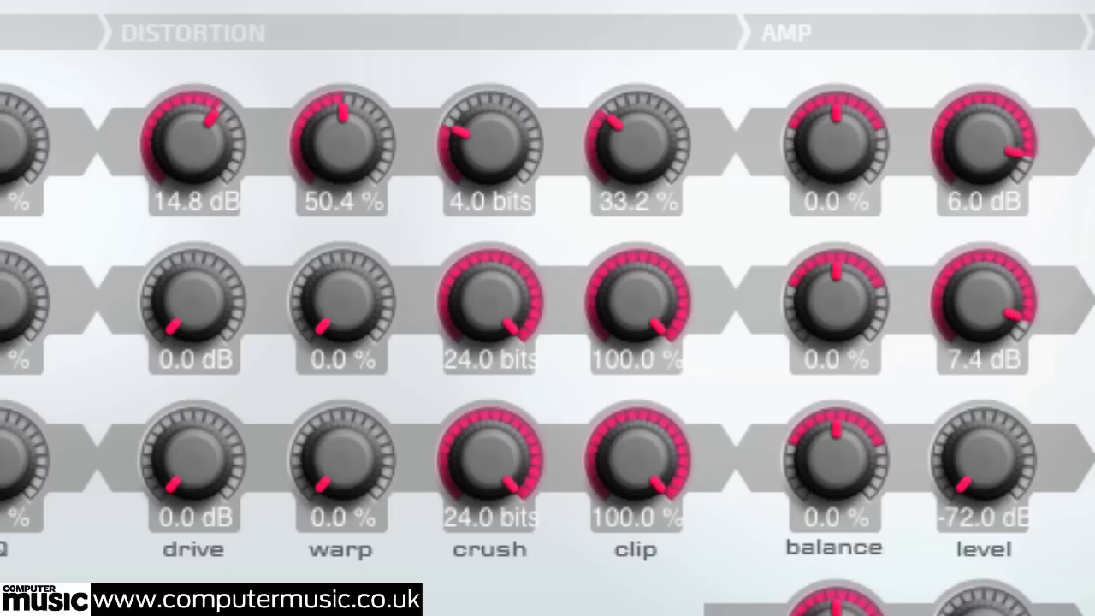
{"action": "left_click_drag", "start_coordinate": [203, 313], "coordinate": [214, 212]}
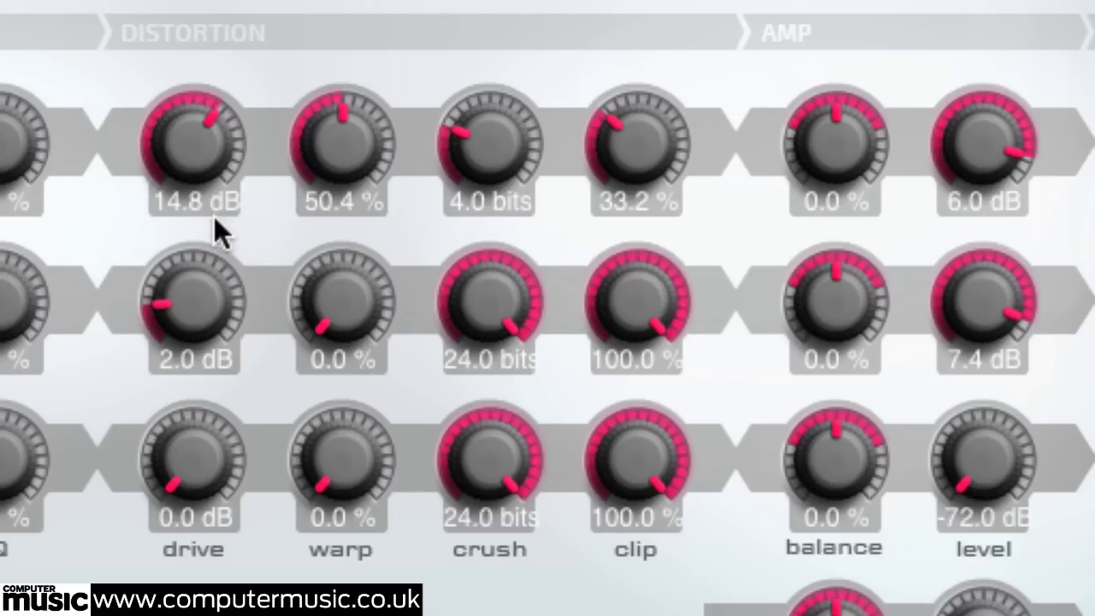
- Give the mid band 50.4% warp and a 10.0-bit crush
{"action": "left_click_drag", "start_coordinate": [350, 329], "coordinate": [367, 7]}
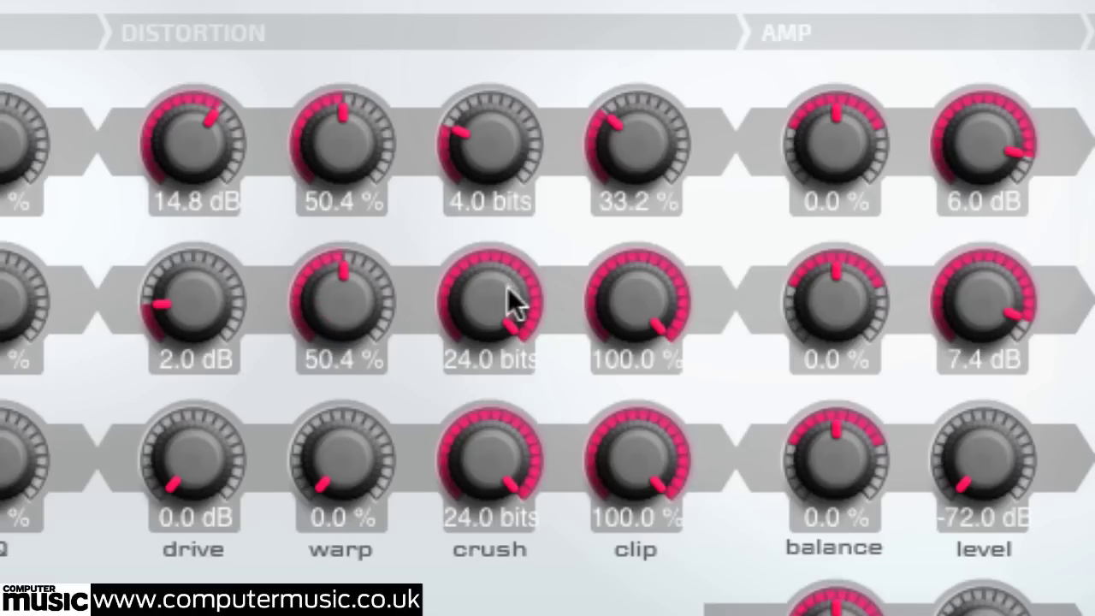
{"action": "left_click_drag", "start_coordinate": [488, 304], "coordinate": [479, 582]}
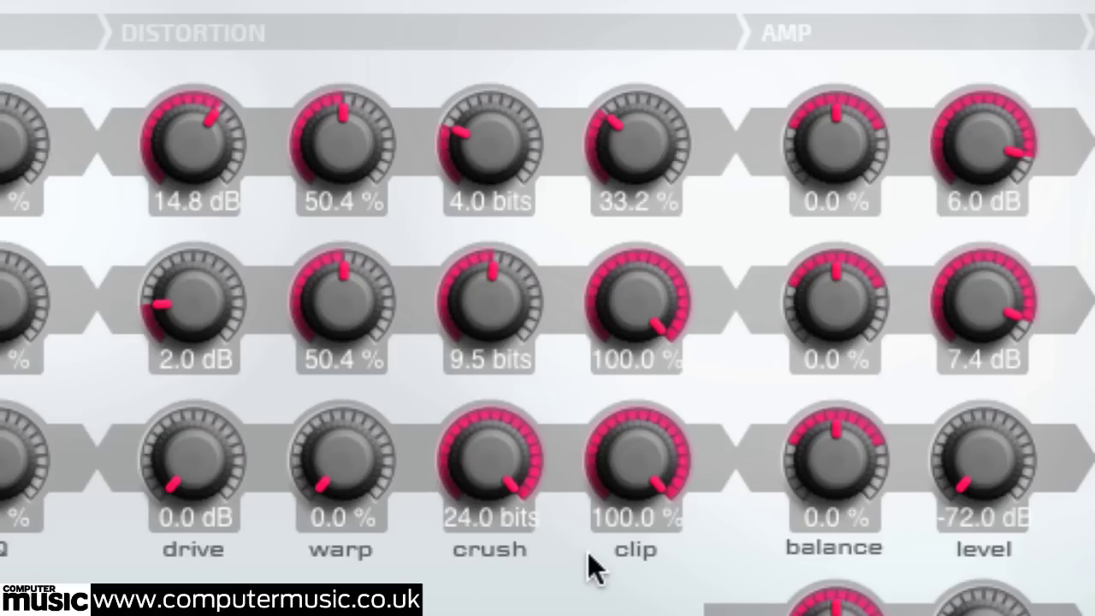
{"action": "left_click_drag", "start_coordinate": [485, 298], "coordinate": [485, 289]}
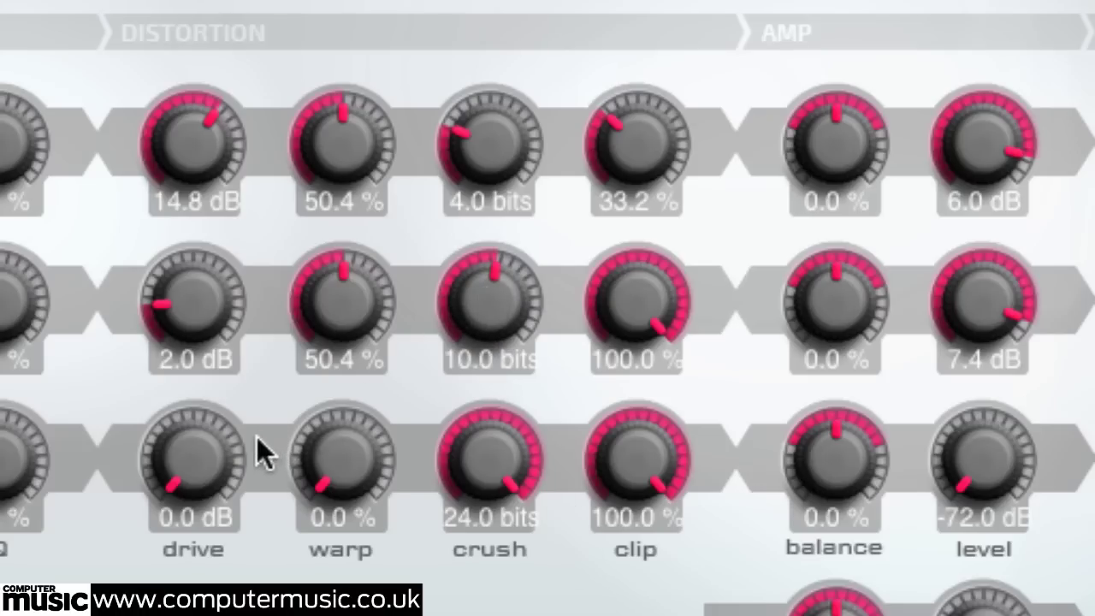
- Restore the low band at 12.0 dB with 4.0 dB drive, and pan high -15%, mid 15%
{"action": "left_click_drag", "start_coordinate": [989, 484], "coordinate": [998, 0]}
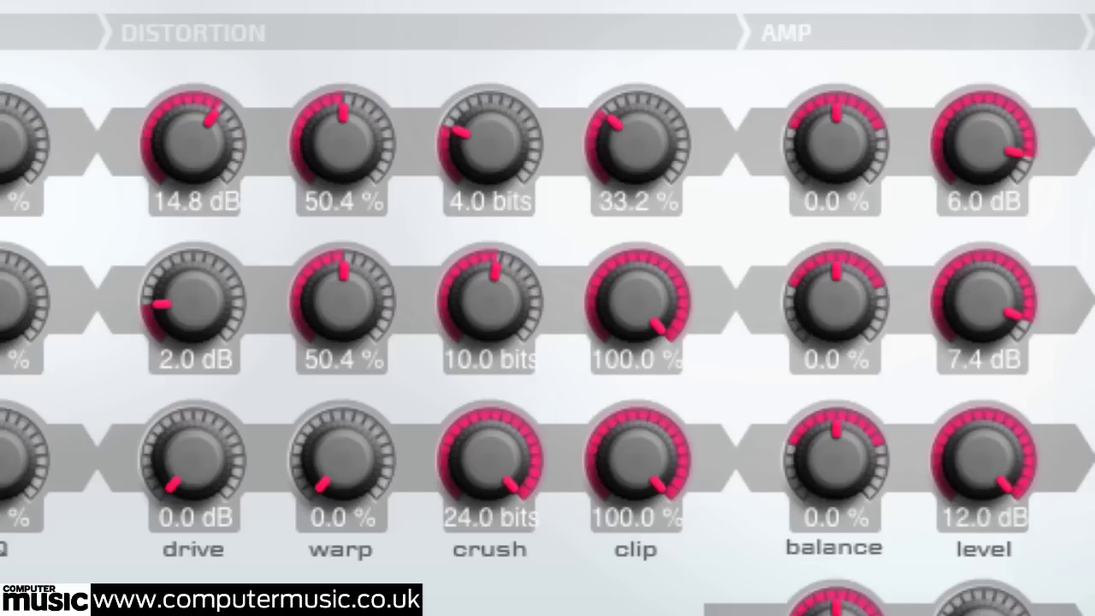
{"action": "left_click_drag", "start_coordinate": [183, 476], "coordinate": [215, 297]}
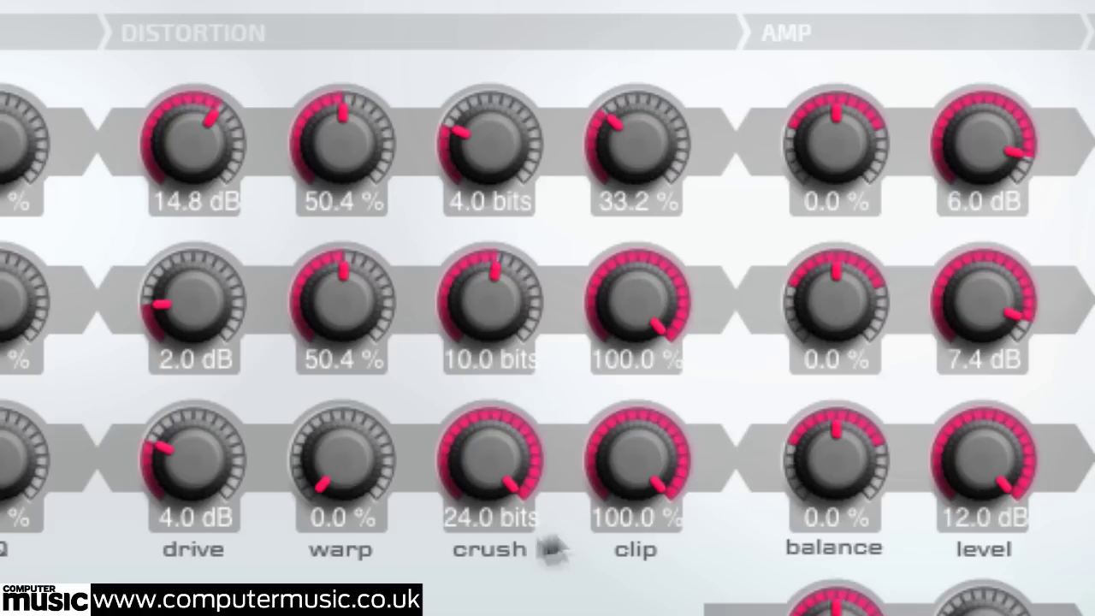
{"action": "mouse_move", "coordinate": [850, 133]}
{"action": "left_mouse_down"}
{"action": "mouse_move", "coordinate": [855, 193]}
{"action": "mouse_move", "coordinate": [848, 180]}
{"action": "mouse_move", "coordinate": [869, 147]}
{"action": "mouse_move", "coordinate": [858, 139]}
{"action": "mouse_move", "coordinate": [857, 152]}
{"action": "left_mouse_up"}
{"action": "left_click_drag", "start_coordinate": [846, 285], "coordinate": [847, 243]}
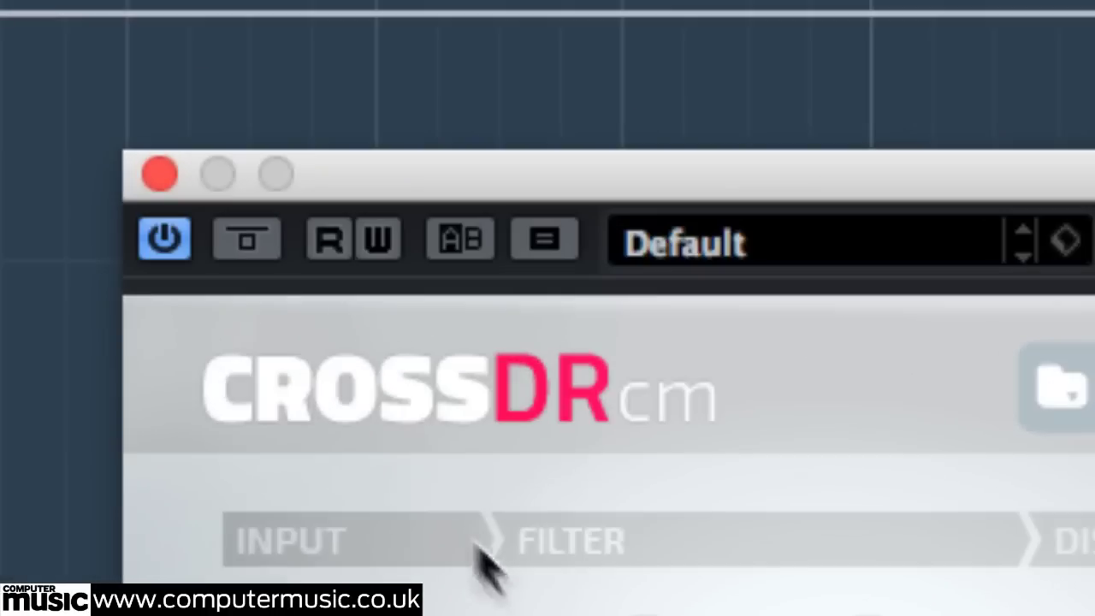
{"action": "left_click", "coordinate": [261, 243]}
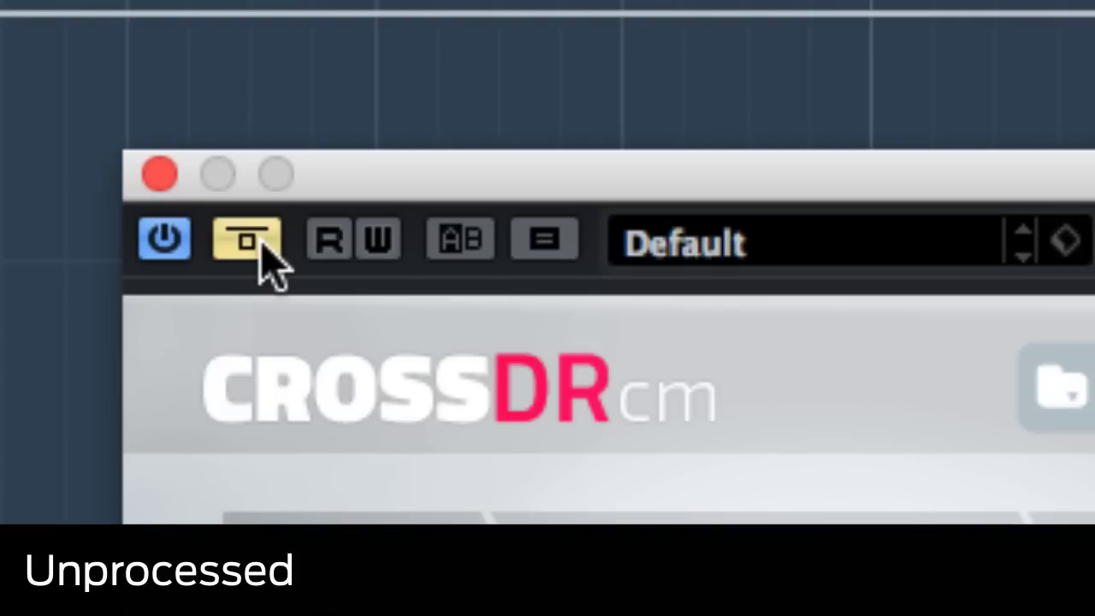
{"action": "left_click", "coordinate": [260, 244]}
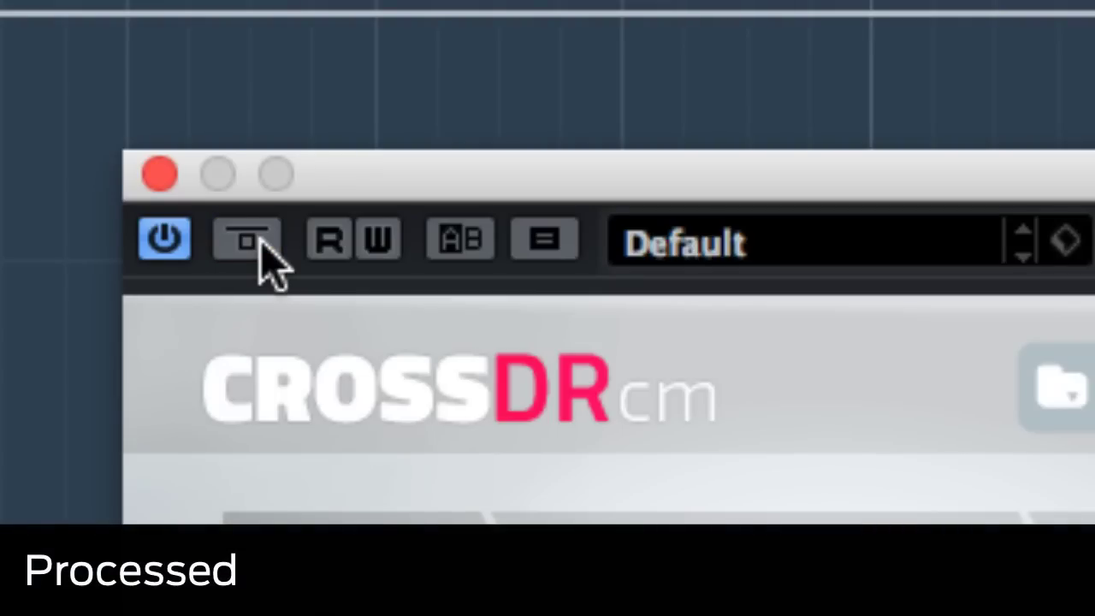
{"action": "left_click", "coordinate": [248, 241]}
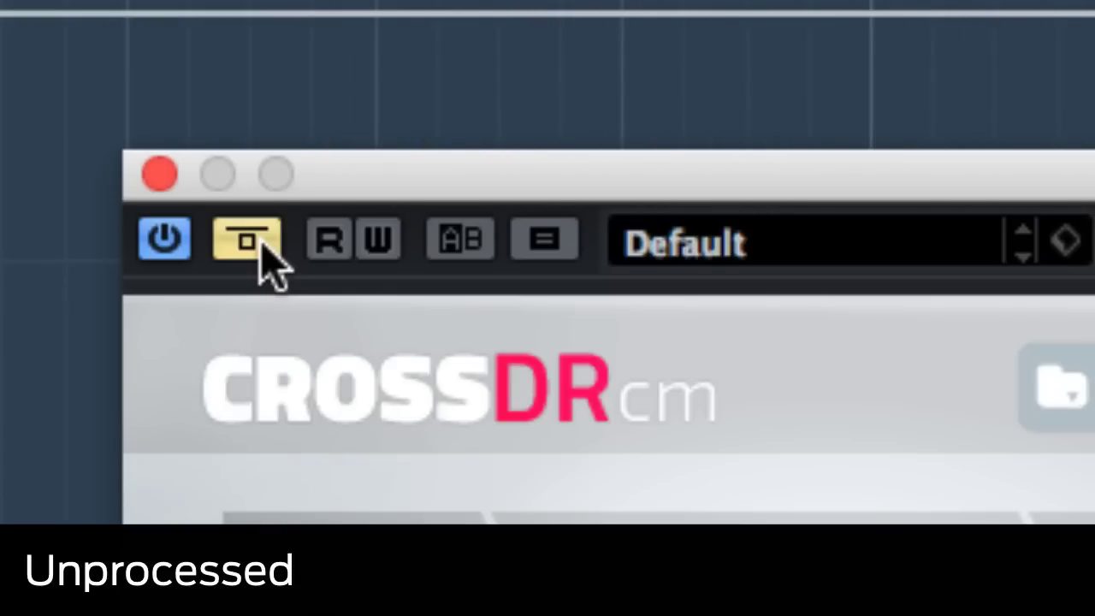
{"action": "left_click", "coordinate": [259, 243]}
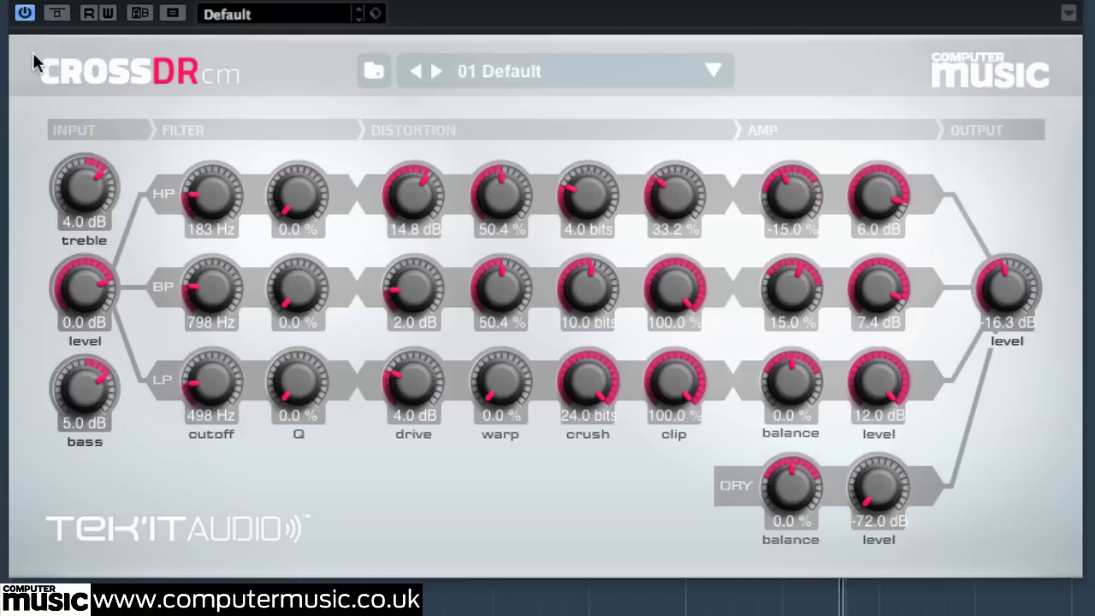
- Mute the mid and low bands, and reset the high band balance to 0.0% and cutoff to 0 Hz
{"action": "left_click_drag", "start_coordinate": [874, 292], "coordinate": [885, 479]}
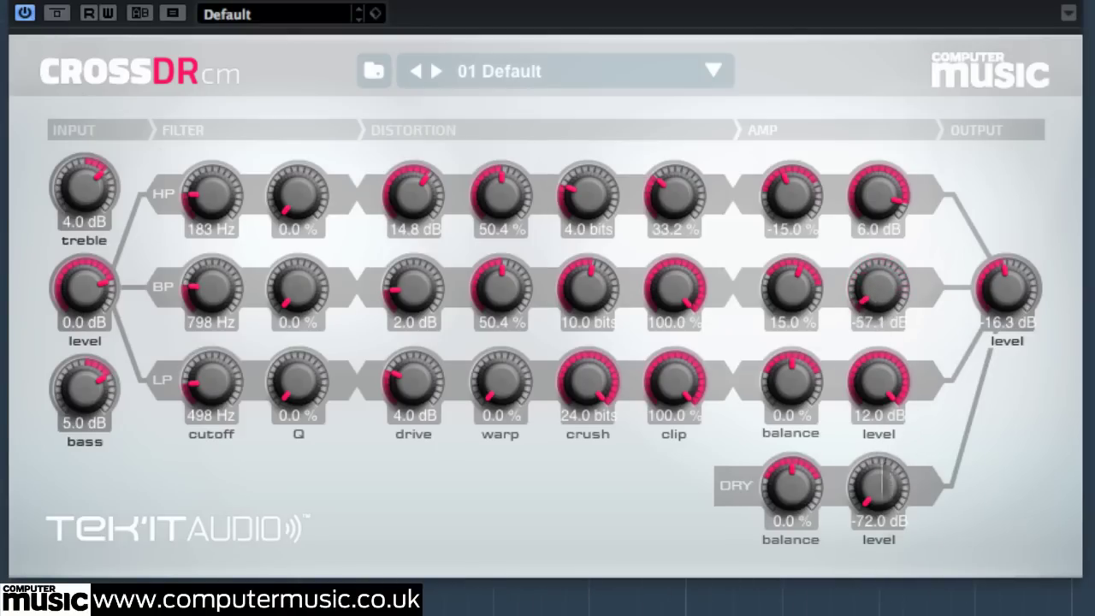
{"action": "left_click_drag", "start_coordinate": [885, 391], "coordinate": [881, 591]}
{"action": "left_click_drag", "start_coordinate": [870, 270], "coordinate": [861, 411]}
{"action": "scroll", "coordinate": [861, 402], "scroll_direction": "up", "scroll_amount": 1}
{"action": "double_click", "coordinate": [806, 202]}
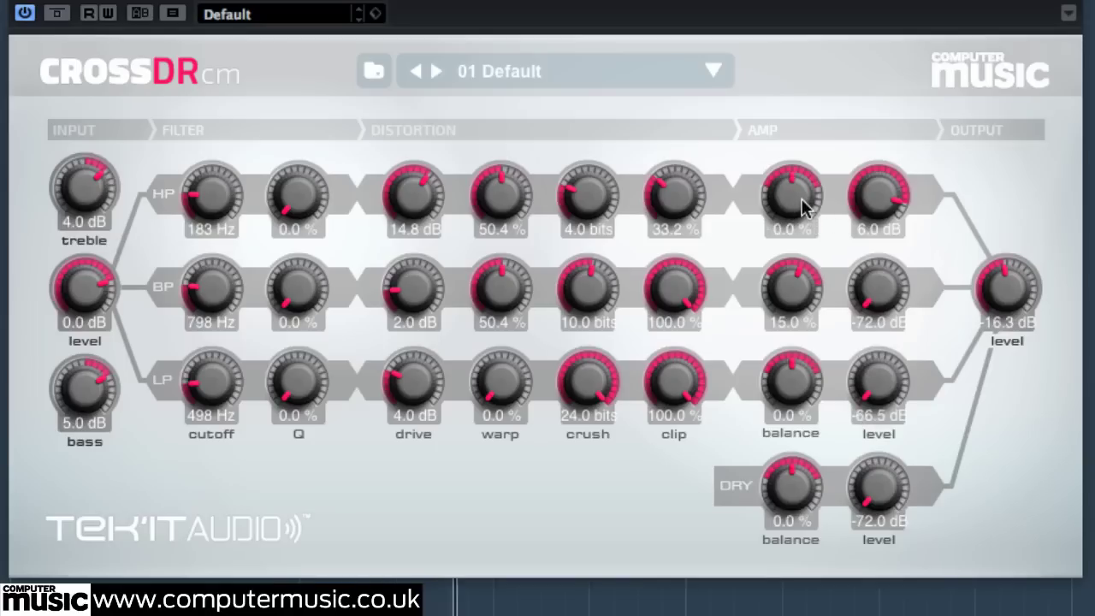
{"action": "double_click", "coordinate": [215, 227]}
- Raise the output to -9.1 dB and retune the high band's drive, warp, crush and clip (31.8%)
{"action": "left_click_drag", "start_coordinate": [985, 304], "coordinate": [995, 272]}
{"action": "left_click_drag", "start_coordinate": [425, 195], "coordinate": [508, 165]}
{"action": "left_click_drag", "start_coordinate": [1009, 295], "coordinate": [1010, 289]}
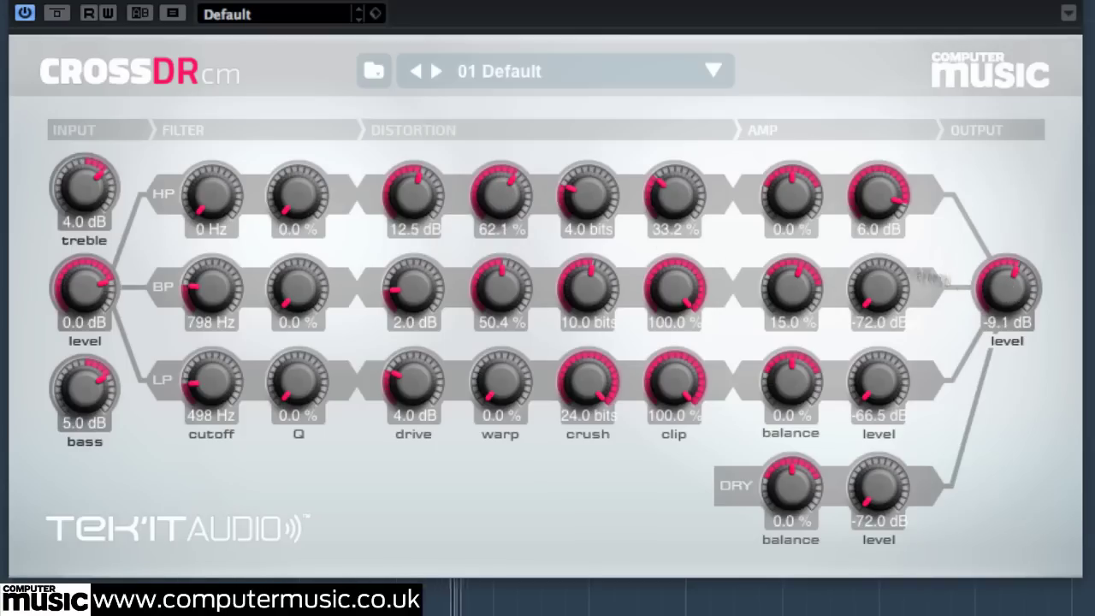
{"action": "left_click_drag", "start_coordinate": [484, 191], "coordinate": [475, 253]}
{"action": "left_click_drag", "start_coordinate": [609, 200], "coordinate": [604, 171]}
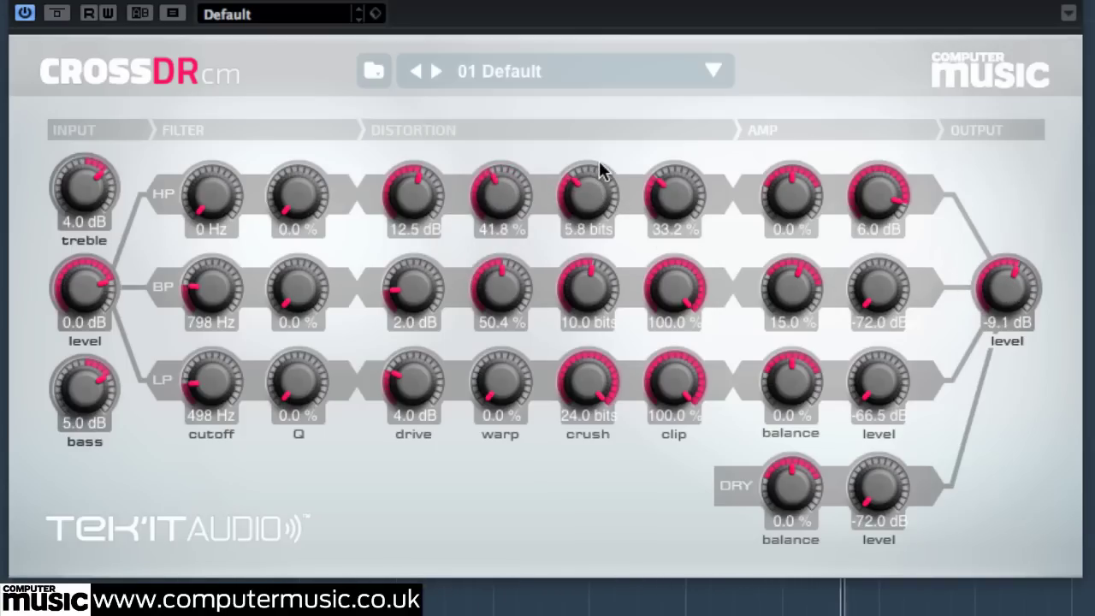
{"action": "mouse_move", "coordinate": [684, 200]}
{"action": "left_mouse_down"}
{"action": "mouse_move", "coordinate": [682, 259]}
{"action": "mouse_move", "coordinate": [682, 214]}
{"action": "left_mouse_up"}
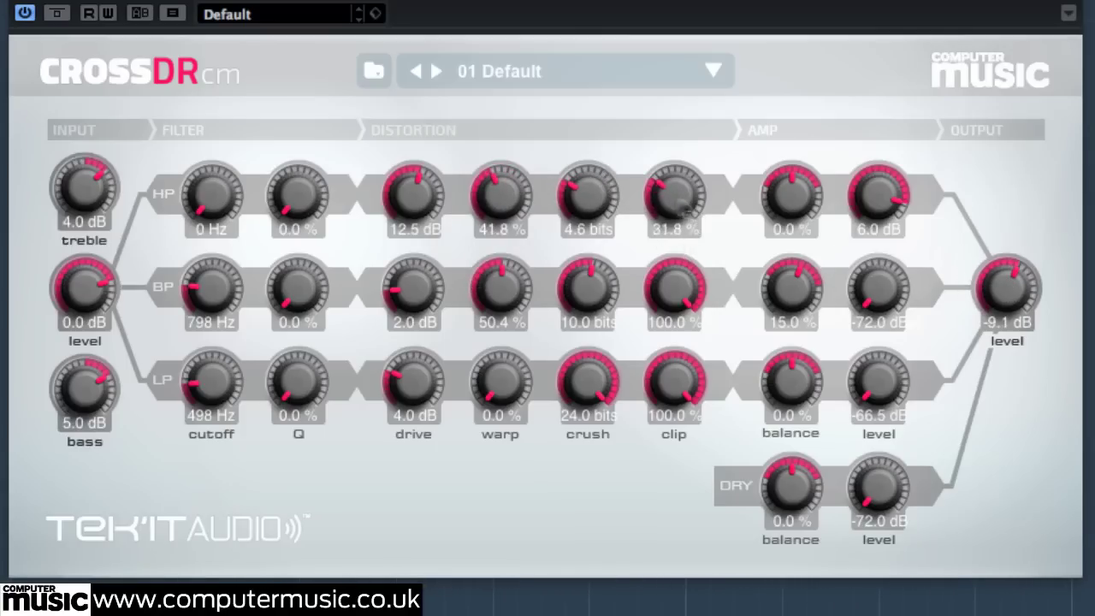
{"action": "left_click_drag", "start_coordinate": [417, 190], "coordinate": [414, 97]}
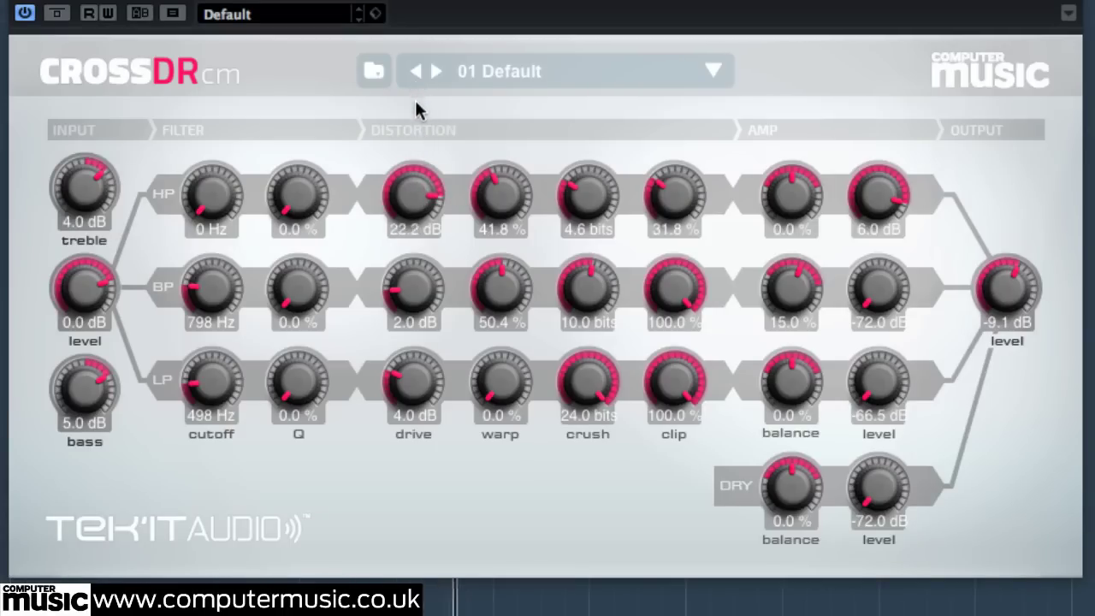
{"action": "left_click_drag", "start_coordinate": [502, 186], "coordinate": [507, 54]}
{"action": "left_click_drag", "start_coordinate": [580, 167], "coordinate": [601, 229]}
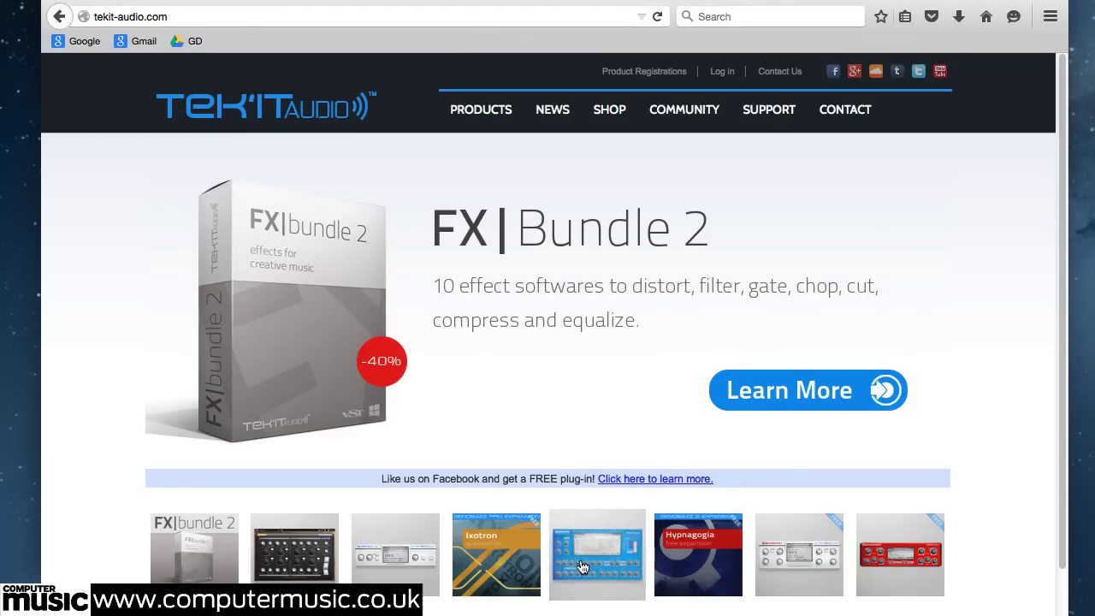
- Browse from the Tek'it Audio homepage to a product page and the FX Bundle 2 page
{"action": "left_click", "coordinate": [594, 567]}
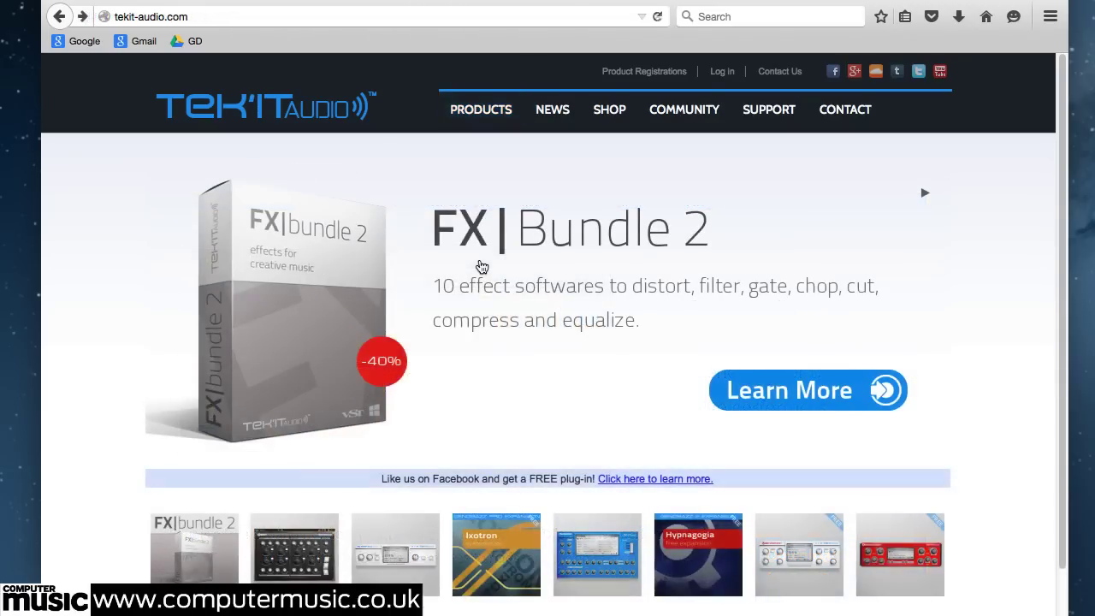
{"action": "left_click", "coordinate": [480, 264]}
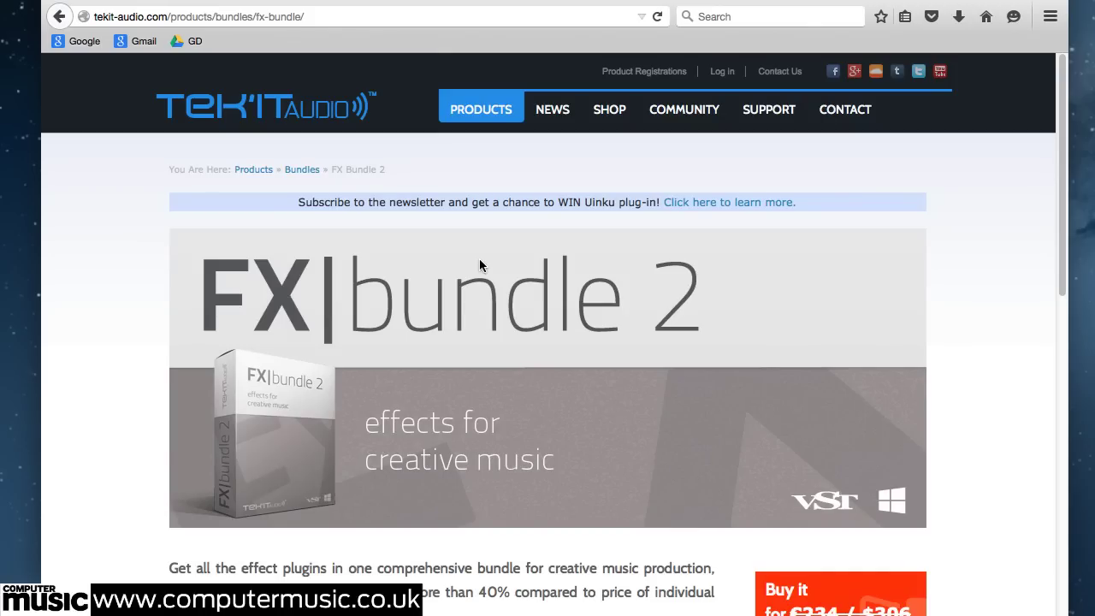
{"action": "scroll", "coordinate": [960, 380], "scroll_direction": "down", "scroll_amount": 2}
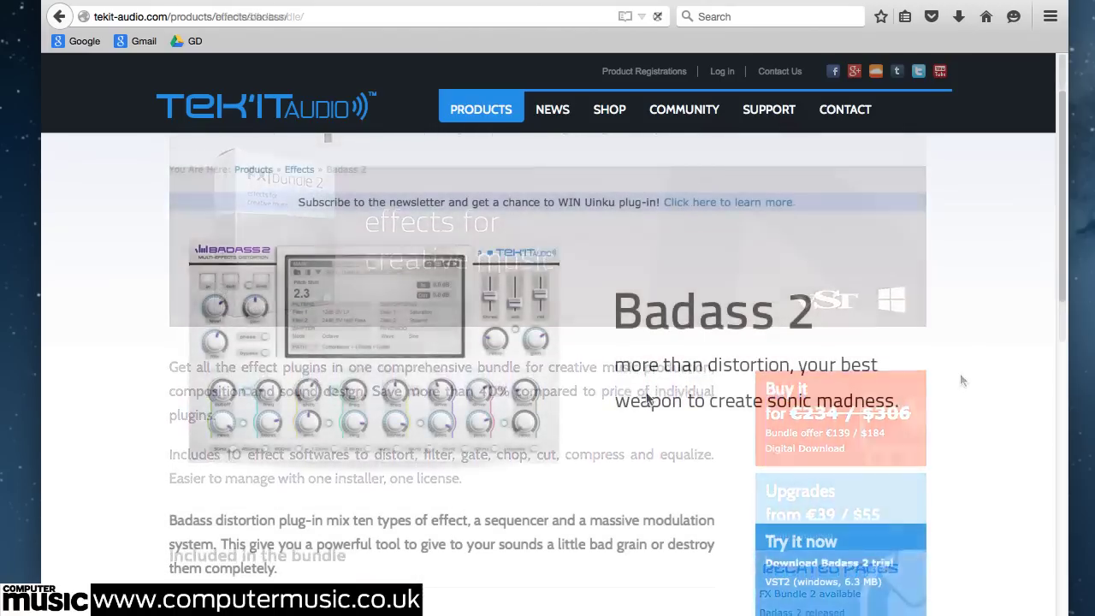